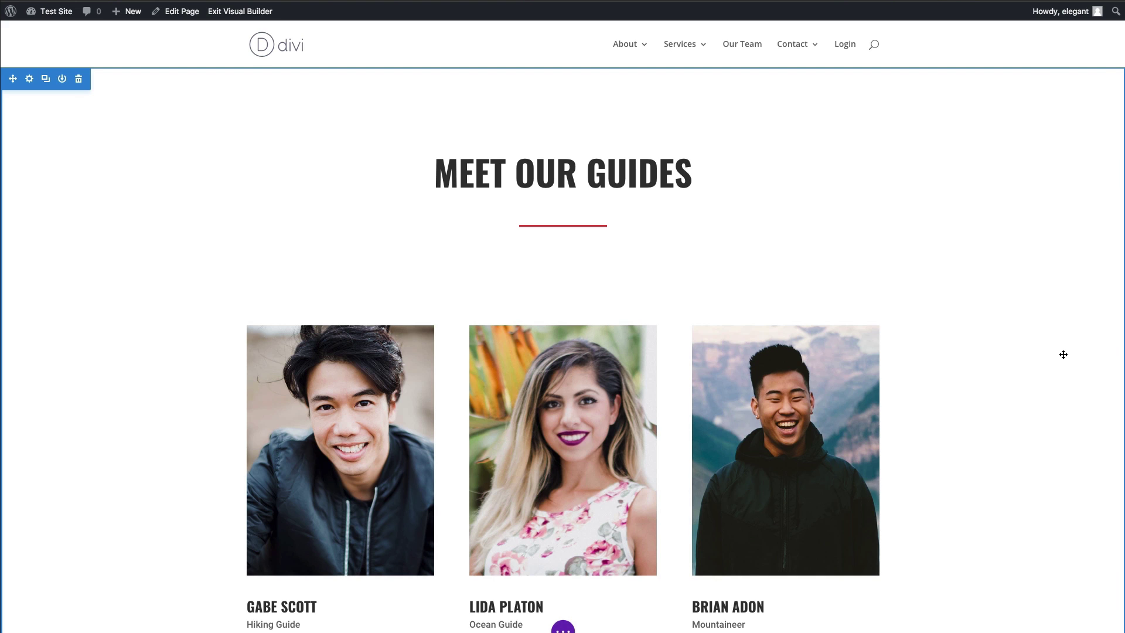
Open the Divi right-click menu on the 'MEET OUR GUIDES' heading module.
mouse_move(576, 168)
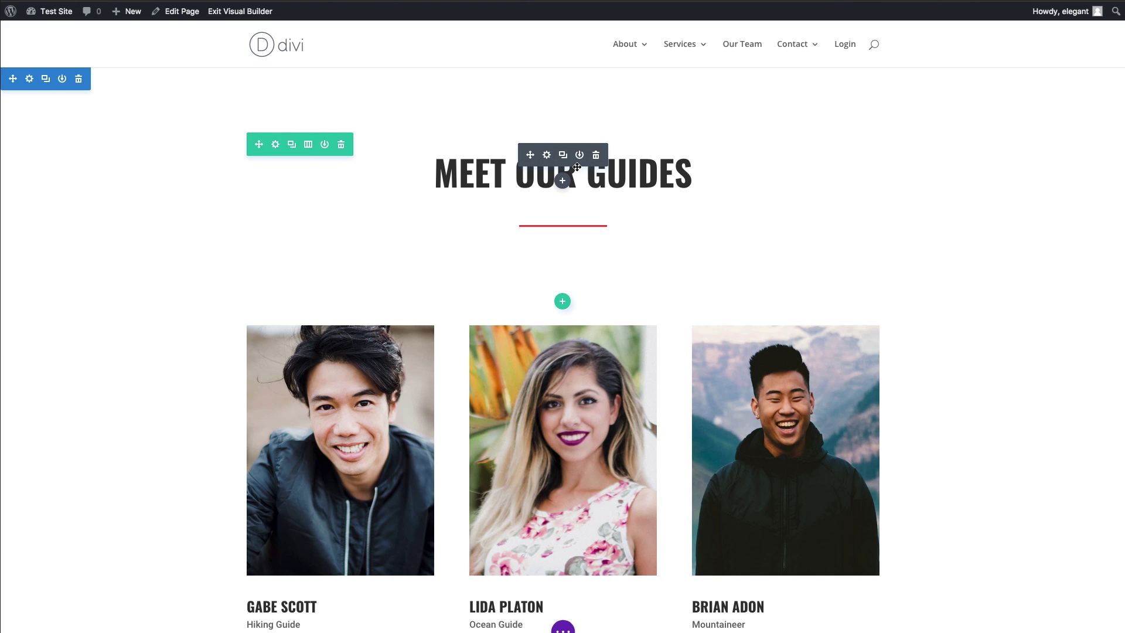
right_click(576, 168)
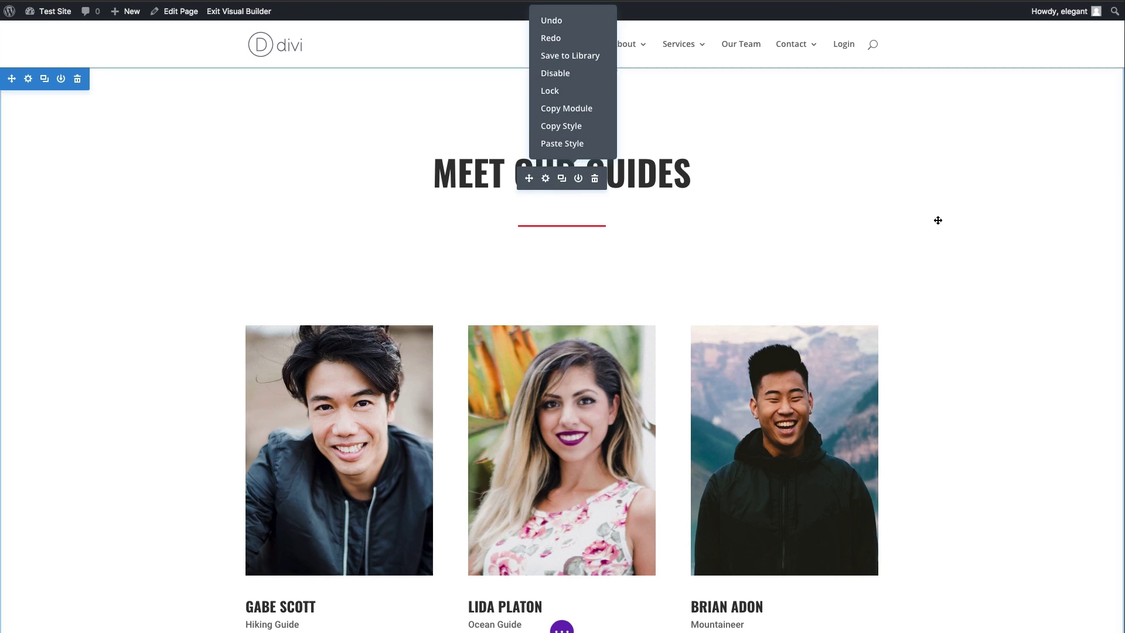
Copy the Meet Our Guides heading module and paste a duplicate beneath it.
left_click(938, 220)
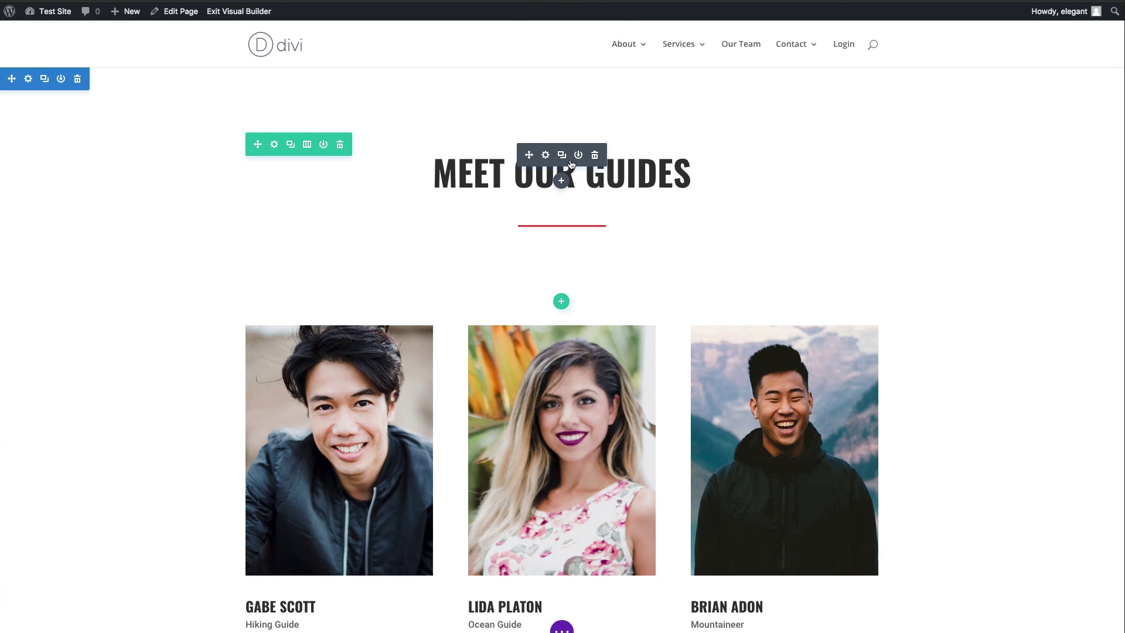
right_click(572, 164)
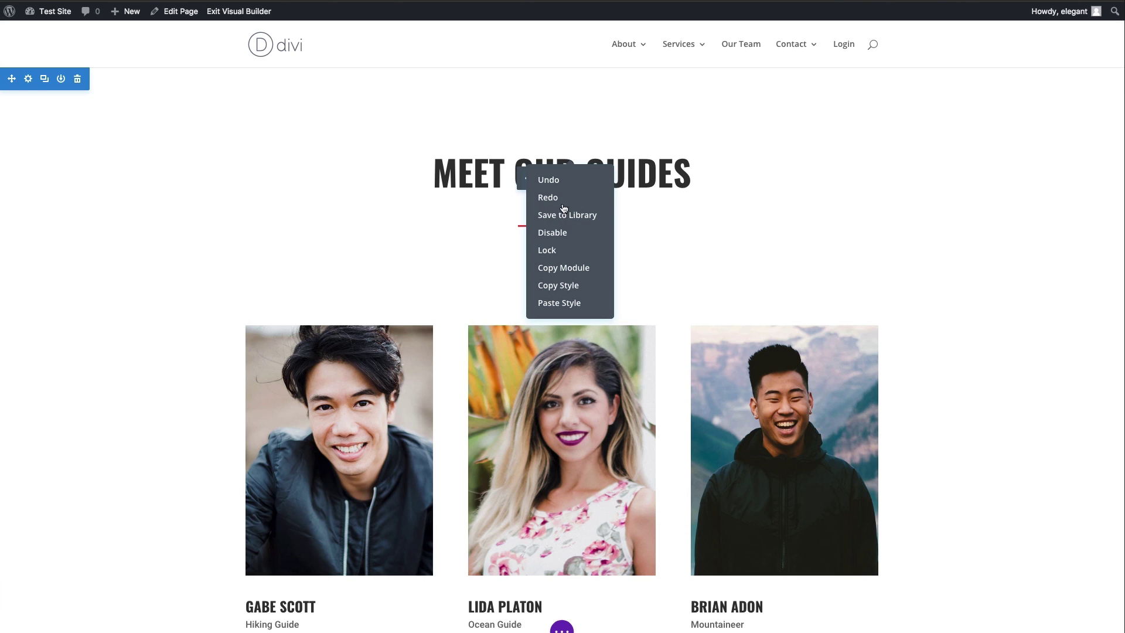
left_click(568, 268)
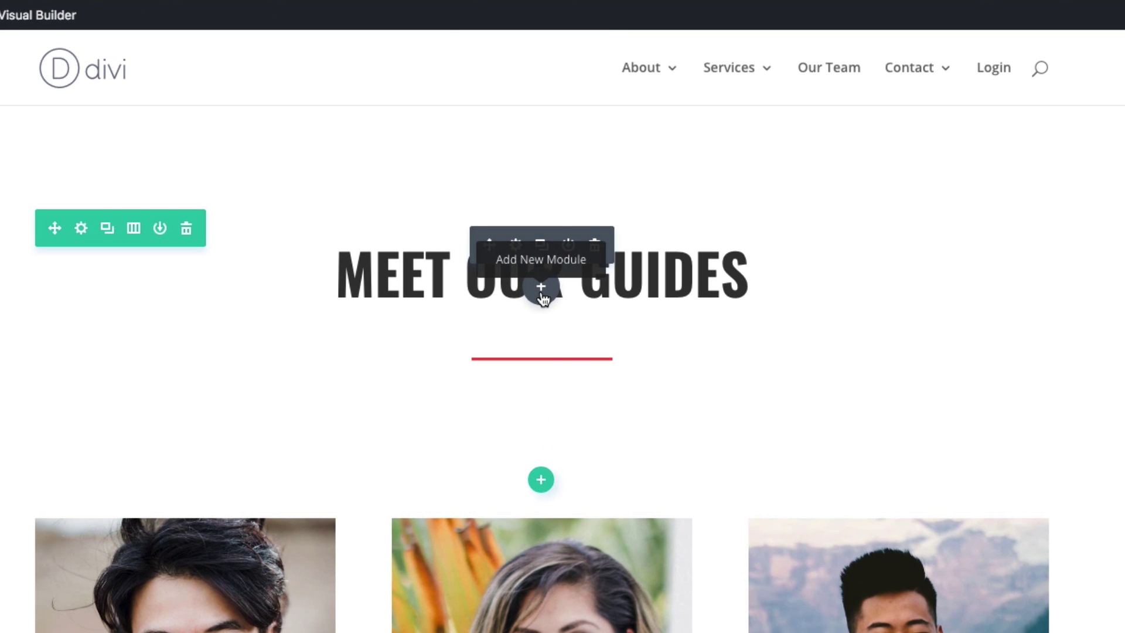
right_click(543, 299)
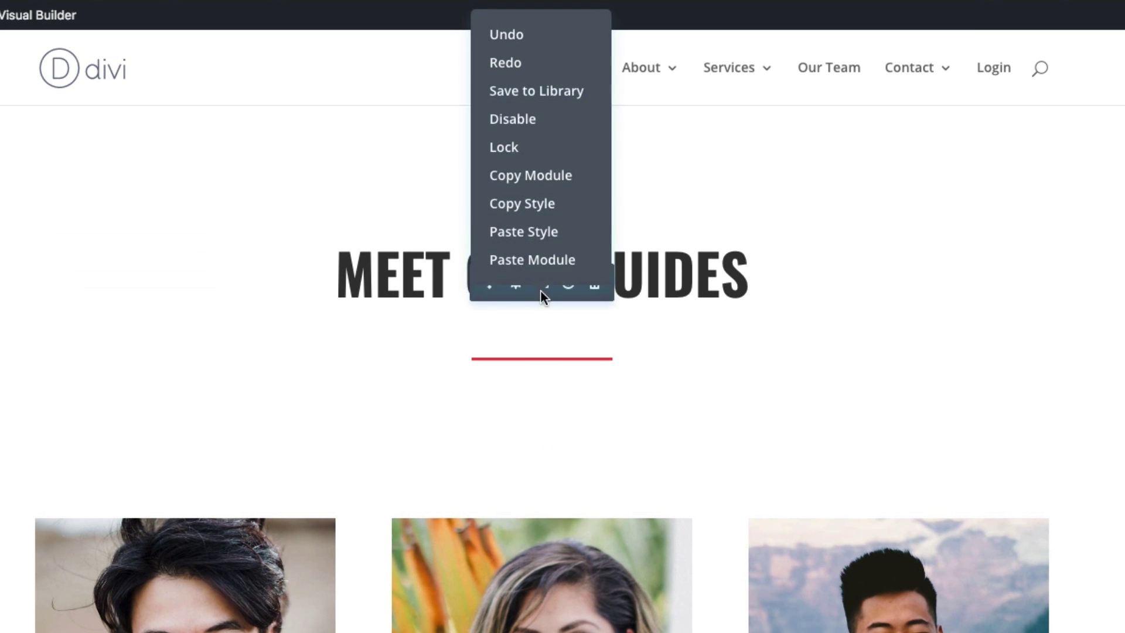
left_click(532, 260)
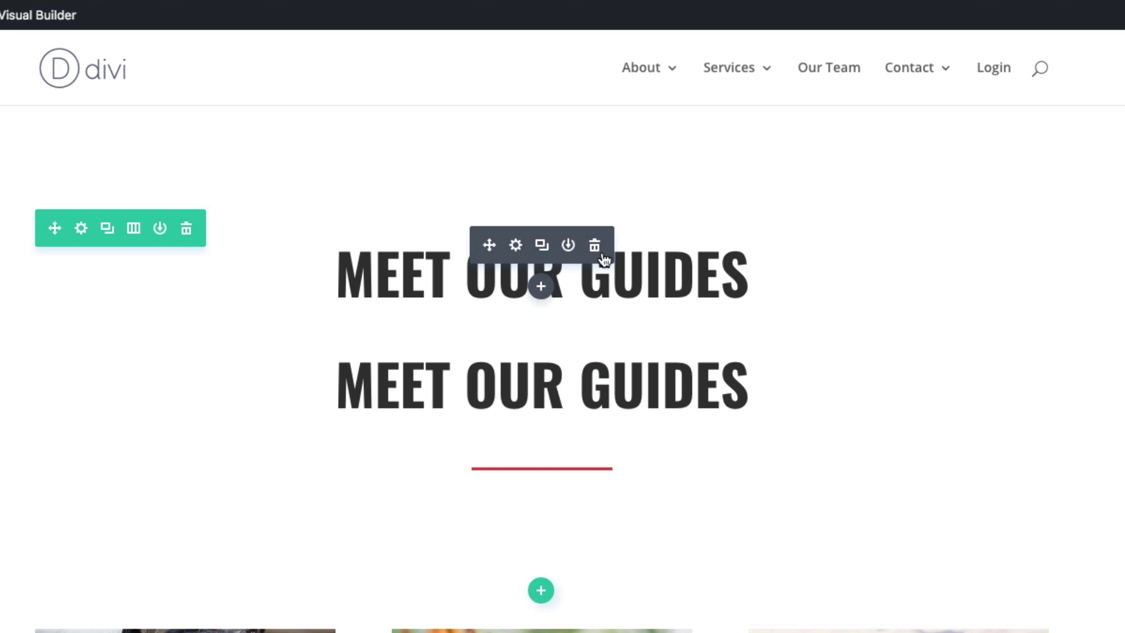
Delete the duplicate Meet Our Guides heading module.
right_click(556, 262)
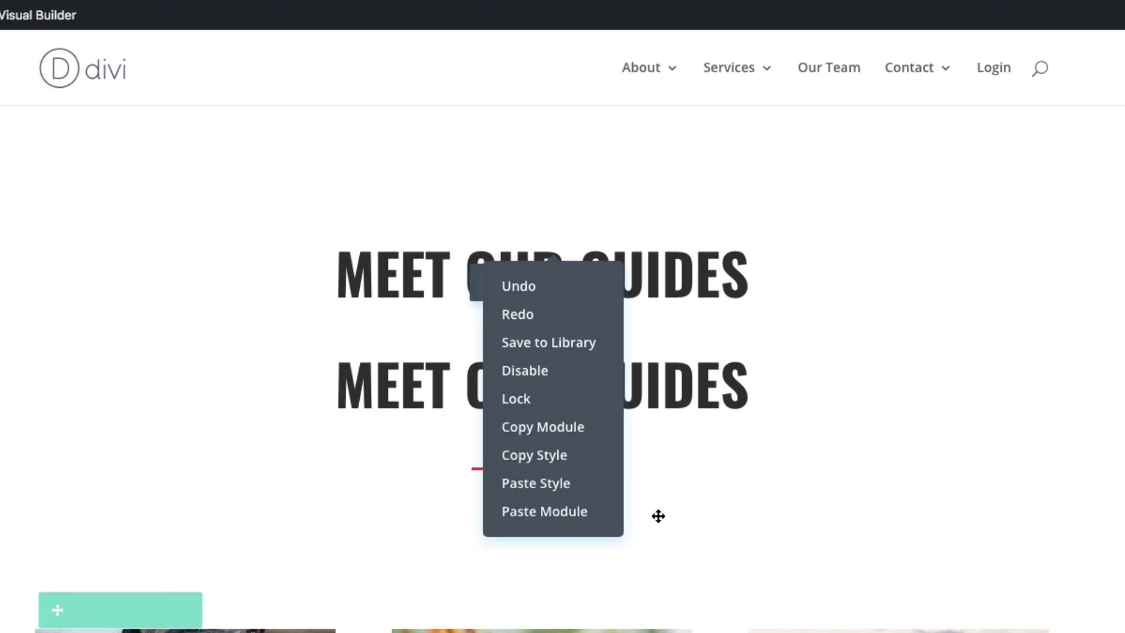
scroll(645, 523, "down", 1)
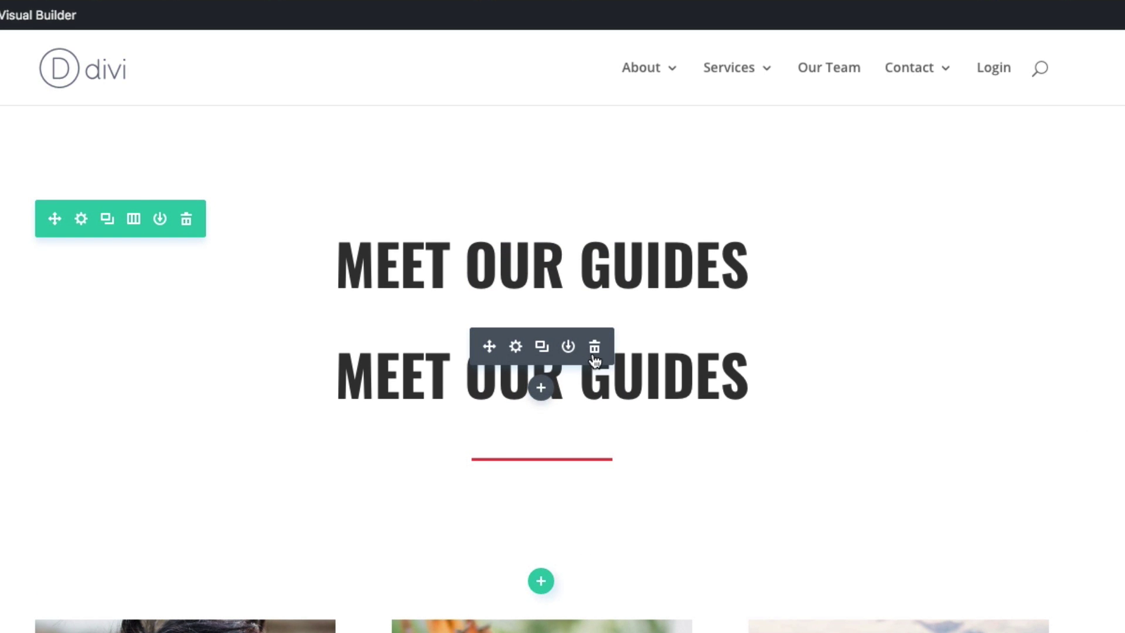
left_click(595, 348)
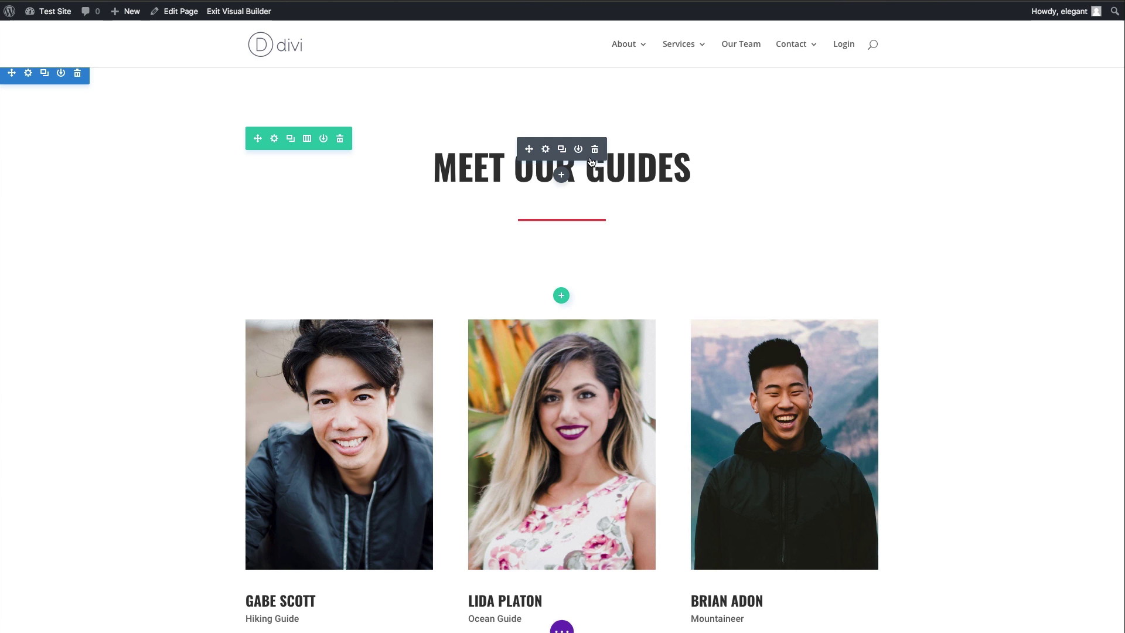
Scroll past the guide cards to the Exclusive Offers section and its empty row.
scroll(580, 171, "down", 3)
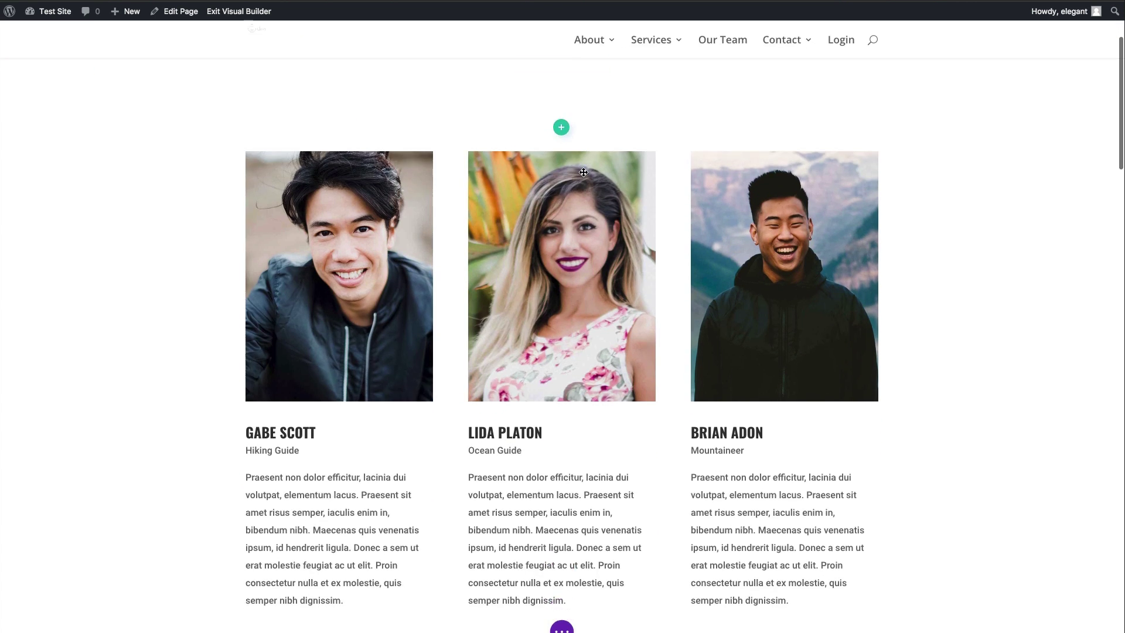
scroll(583, 173, "down", 14)
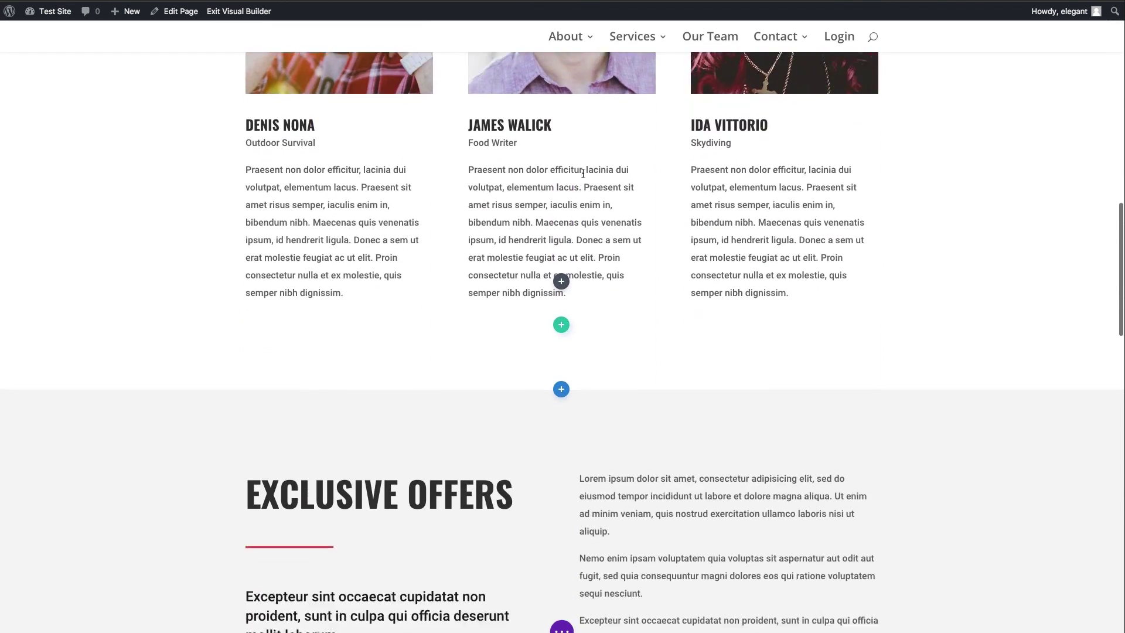
scroll(583, 174, "down", 2)
scroll(583, 174, "up", 2)
scroll(583, 174, "down", 2)
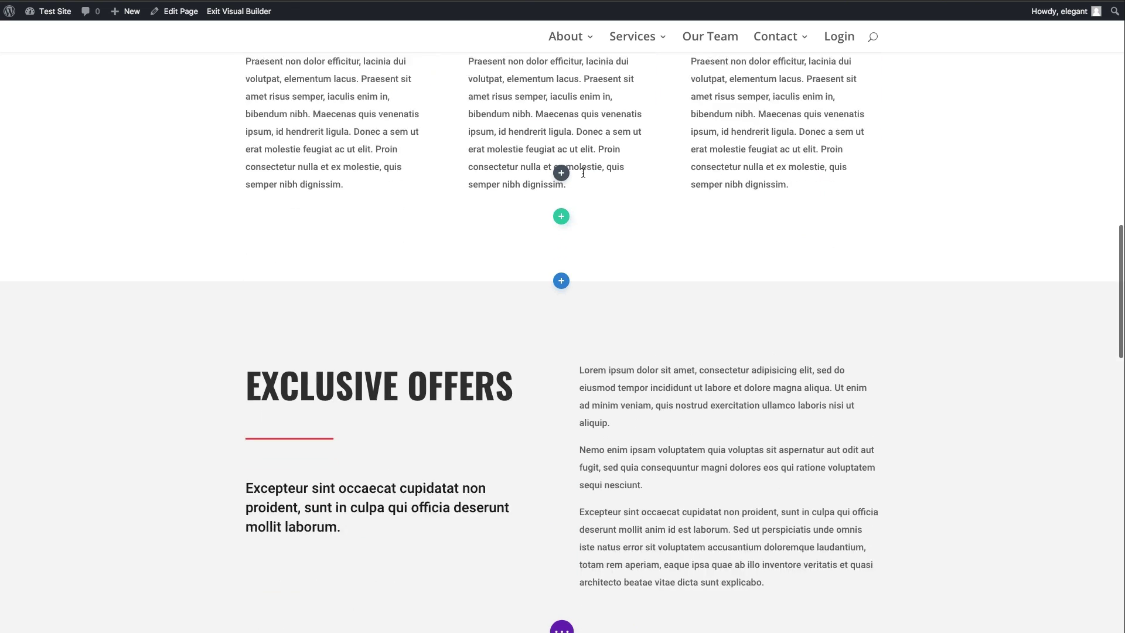
scroll(583, 174, "down", 3)
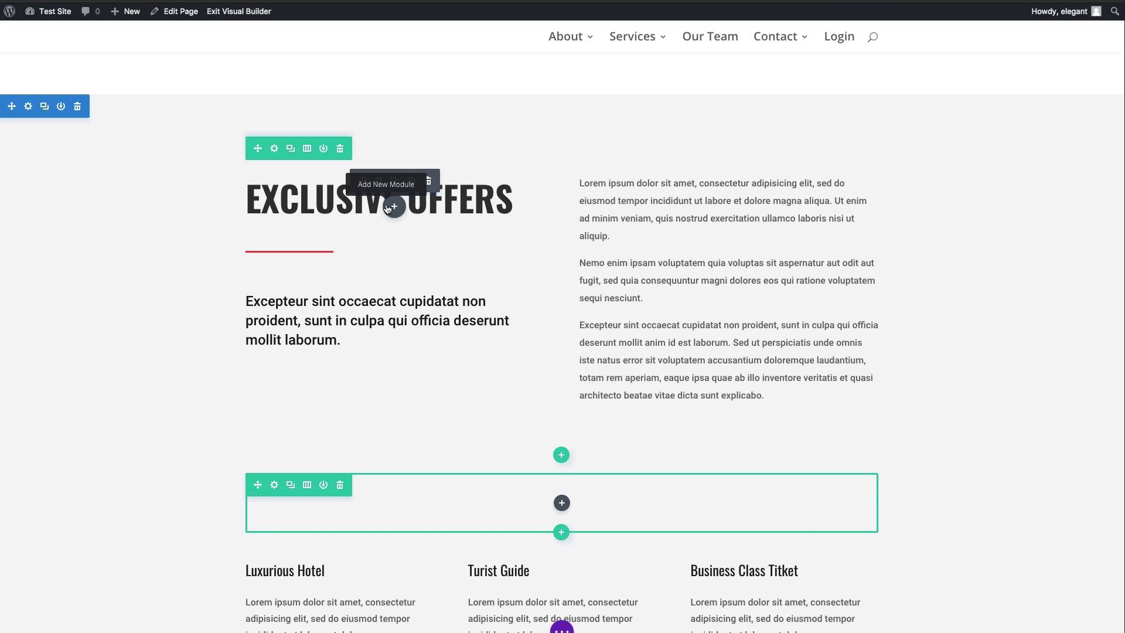
Insert a Text module in the empty row reading 'New Header', formatted as Heading 1, and save it.
scroll(352, 512, "down", 1)
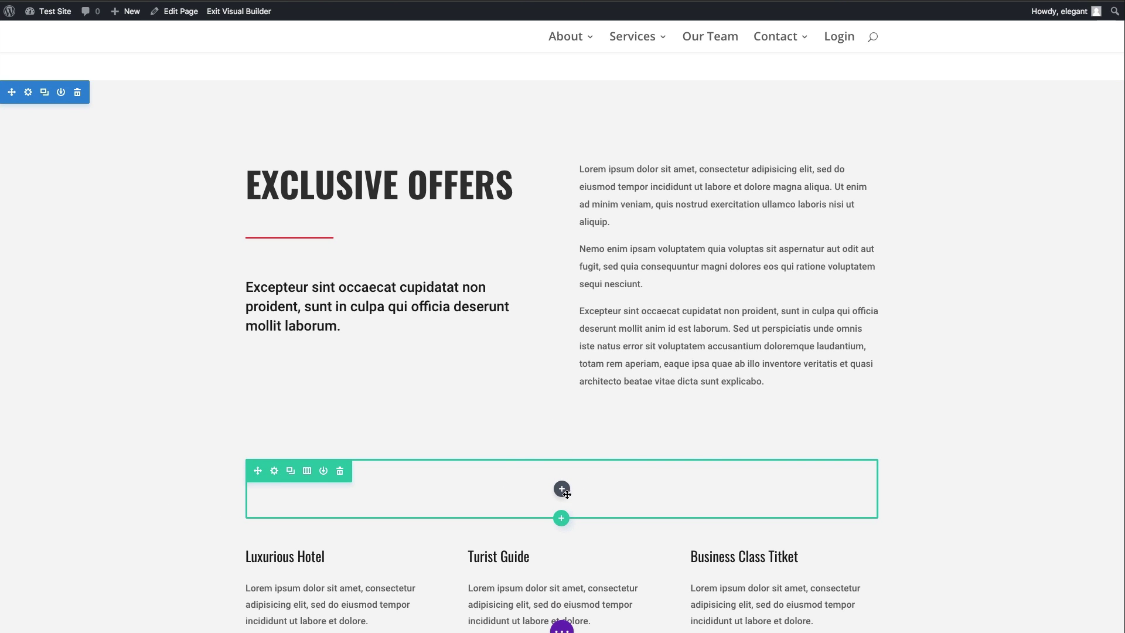
left_click(562, 489)
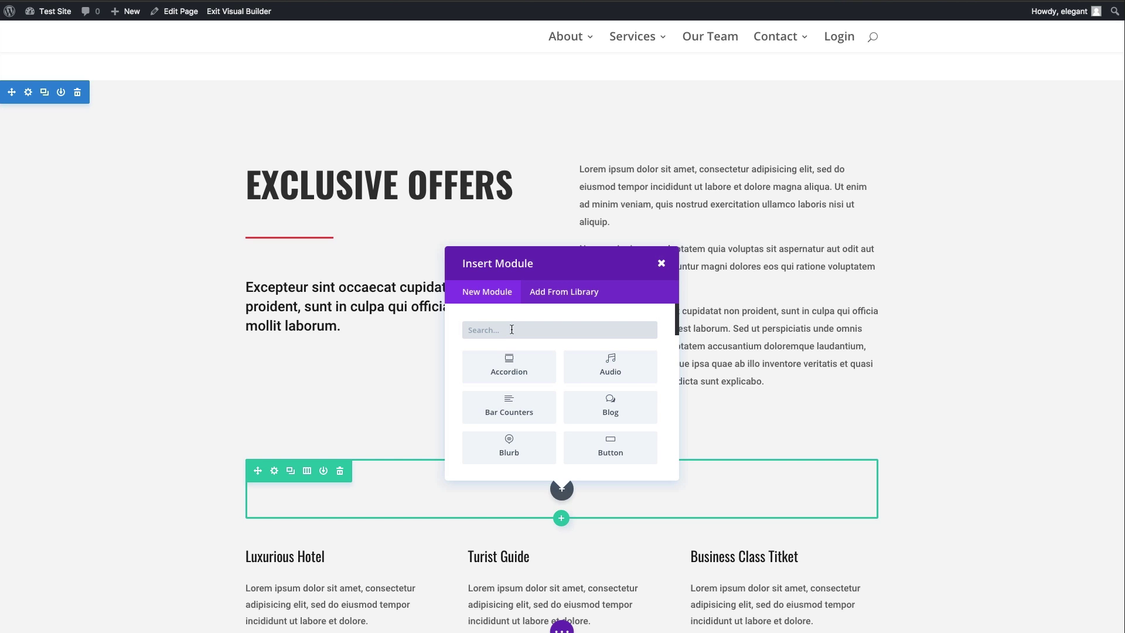
type("tex")
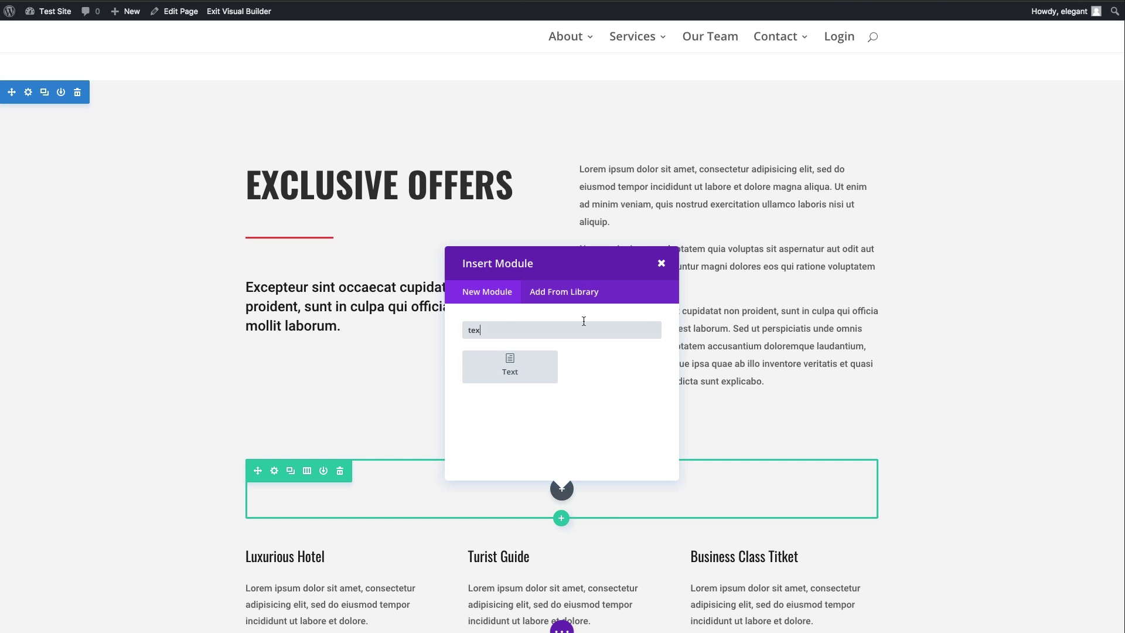
left_click(510, 367)
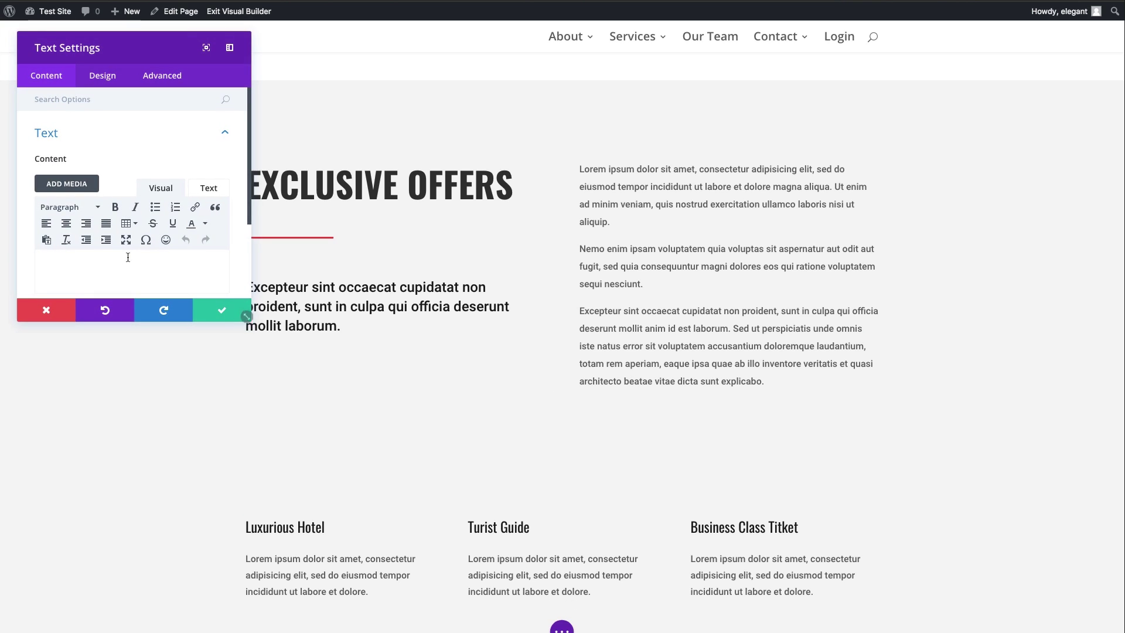
type("New He")
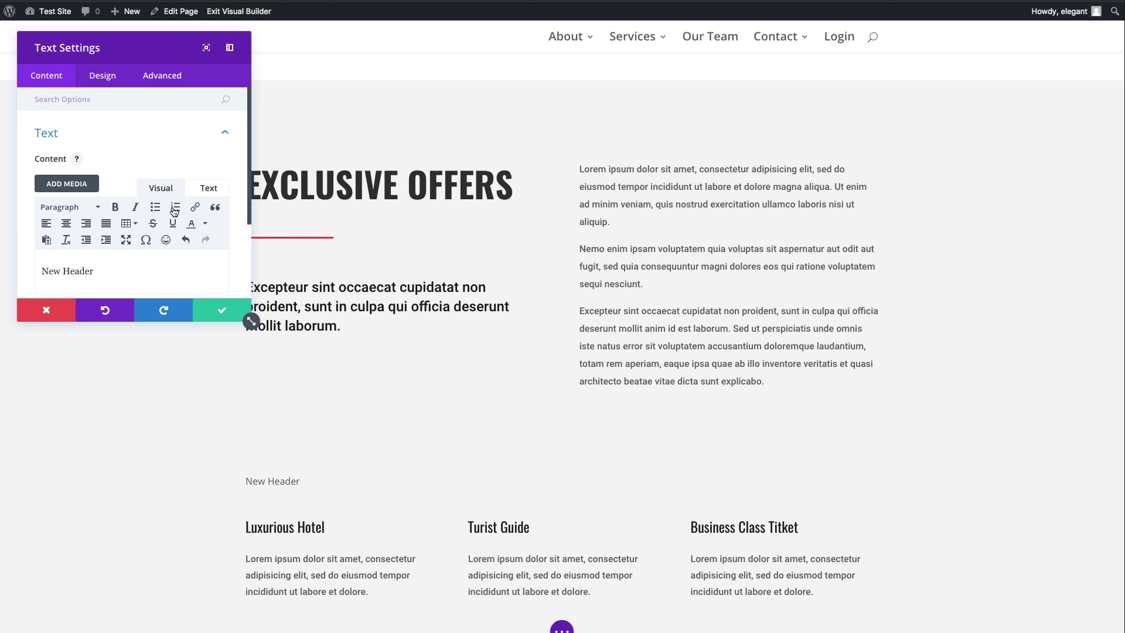
type("ader")
left_click_drag(108, 271, 30, 271)
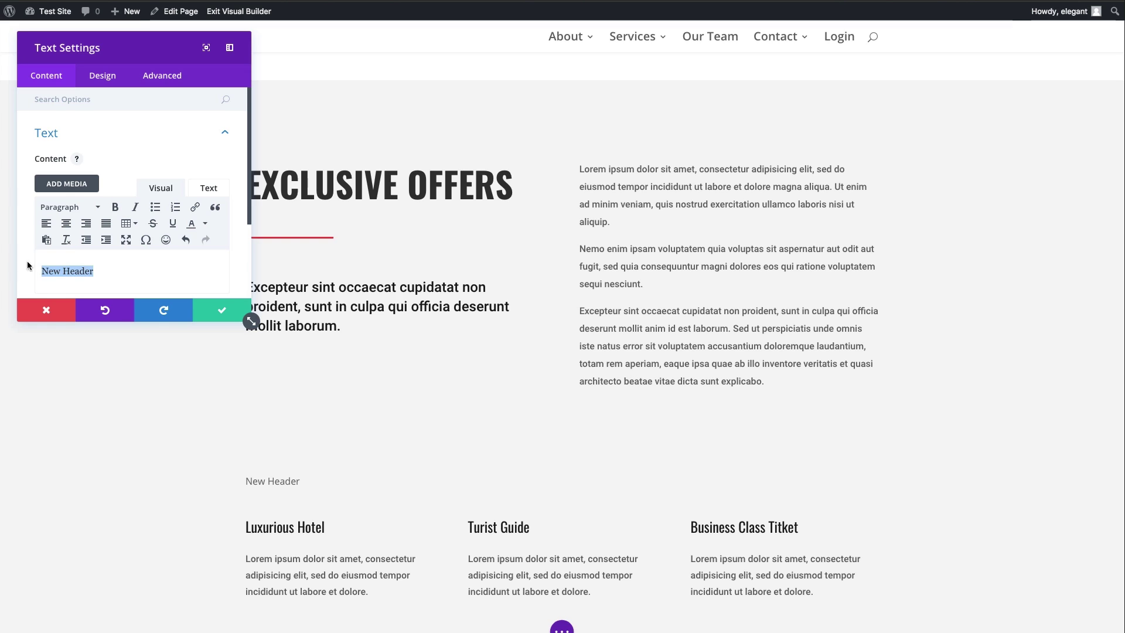
left_click(70, 209)
left_click(70, 253)
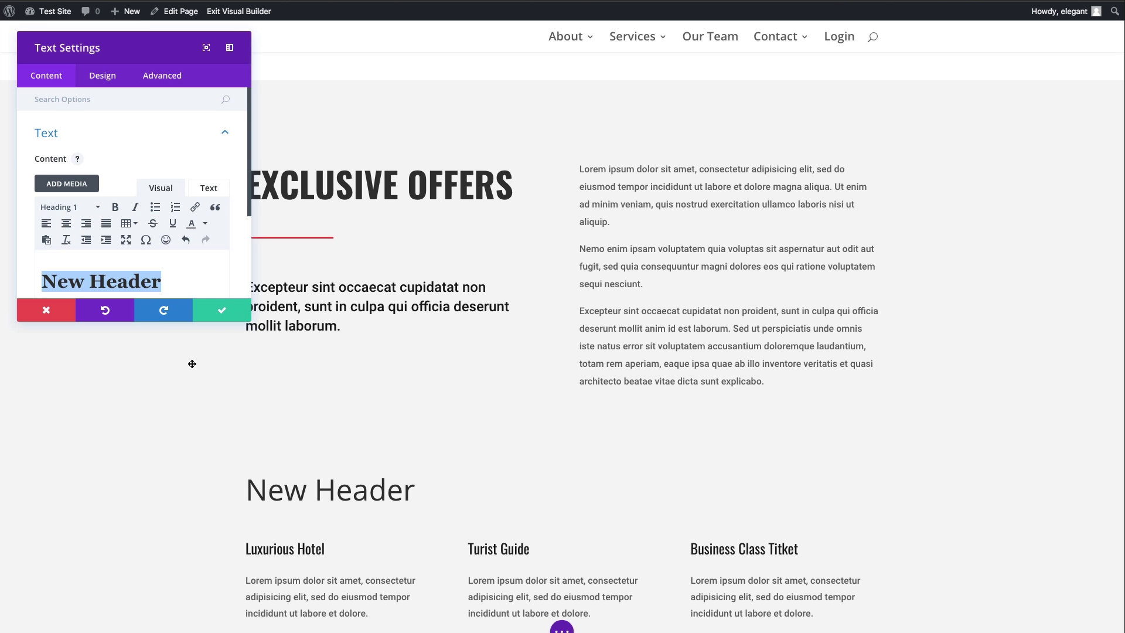
left_click(215, 313)
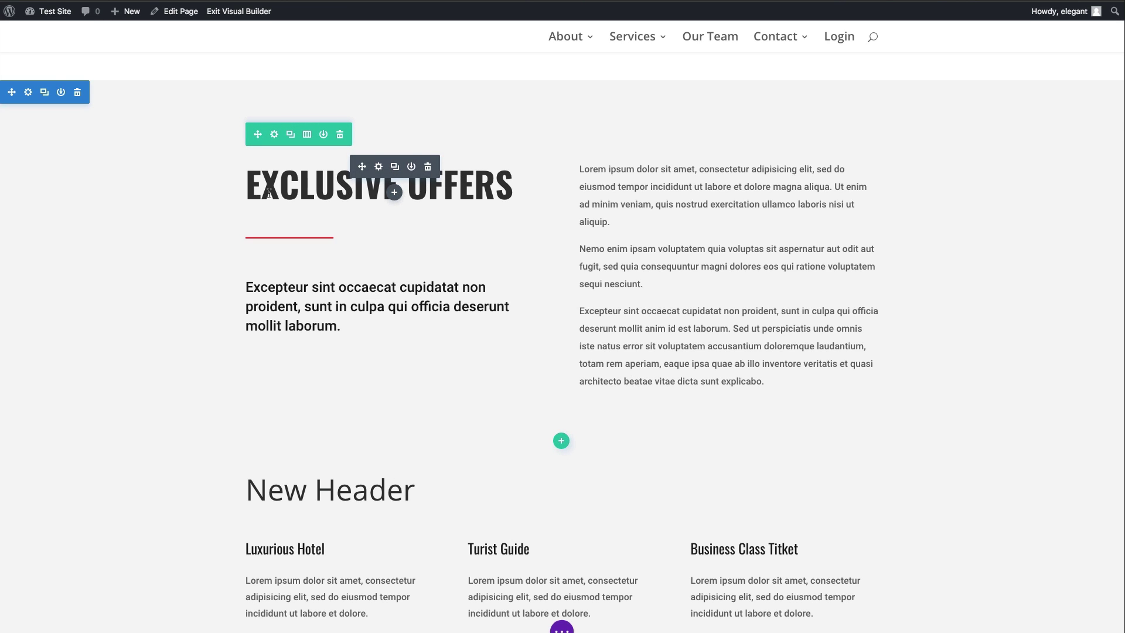
Copy the Exclusive Offers title's style and paste it onto the New Header module.
right_click(403, 177)
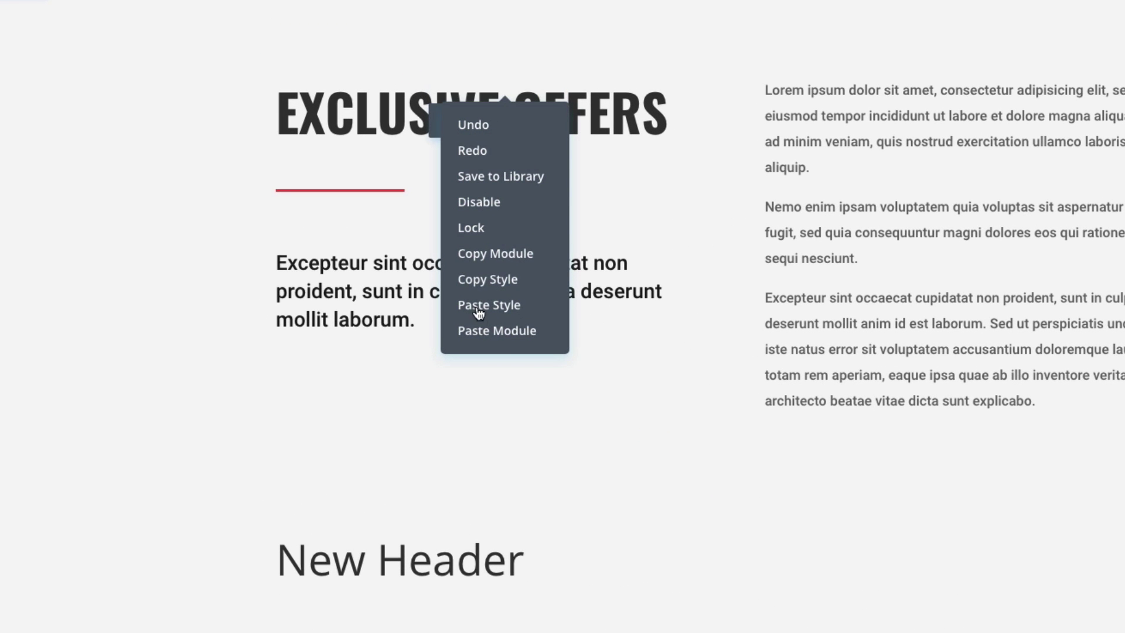
left_click(494, 281)
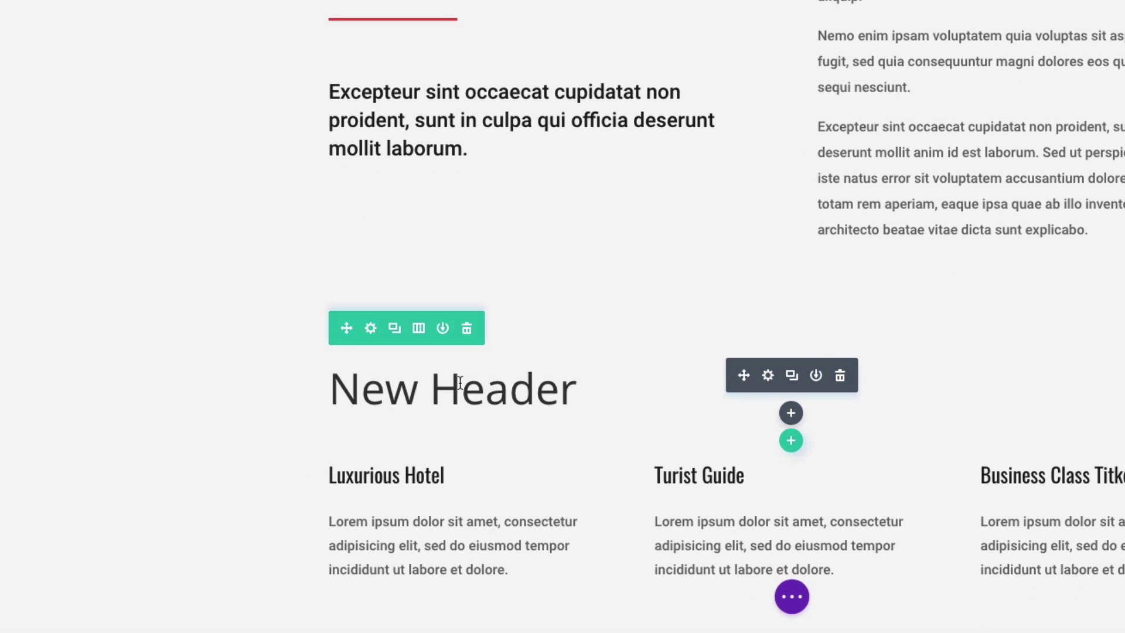
right_click(754, 387)
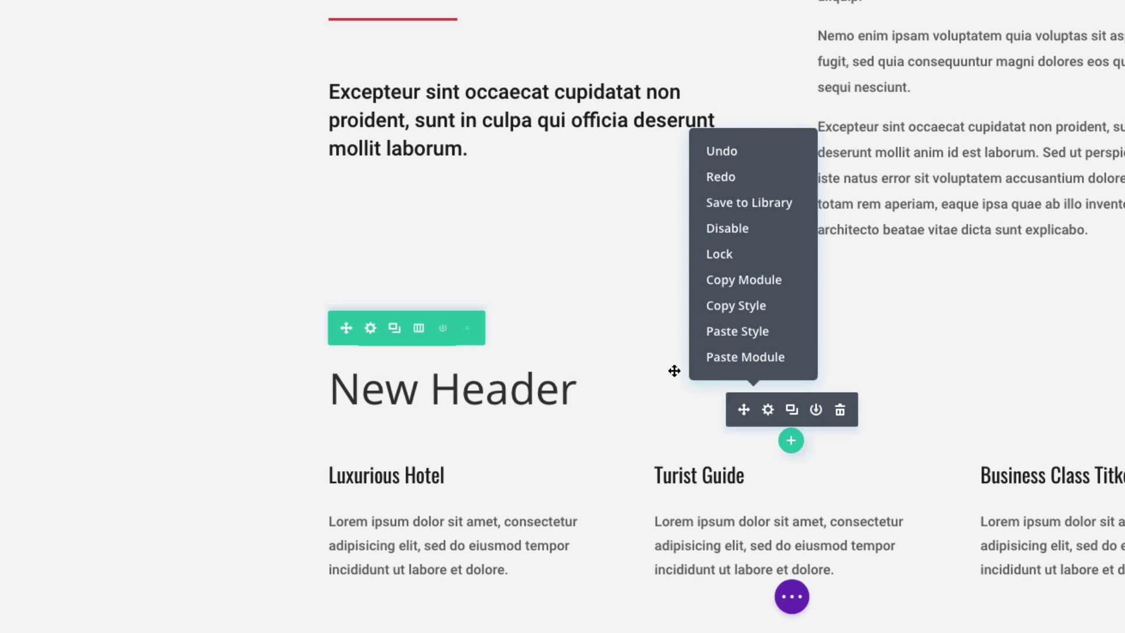
left_click(743, 335)
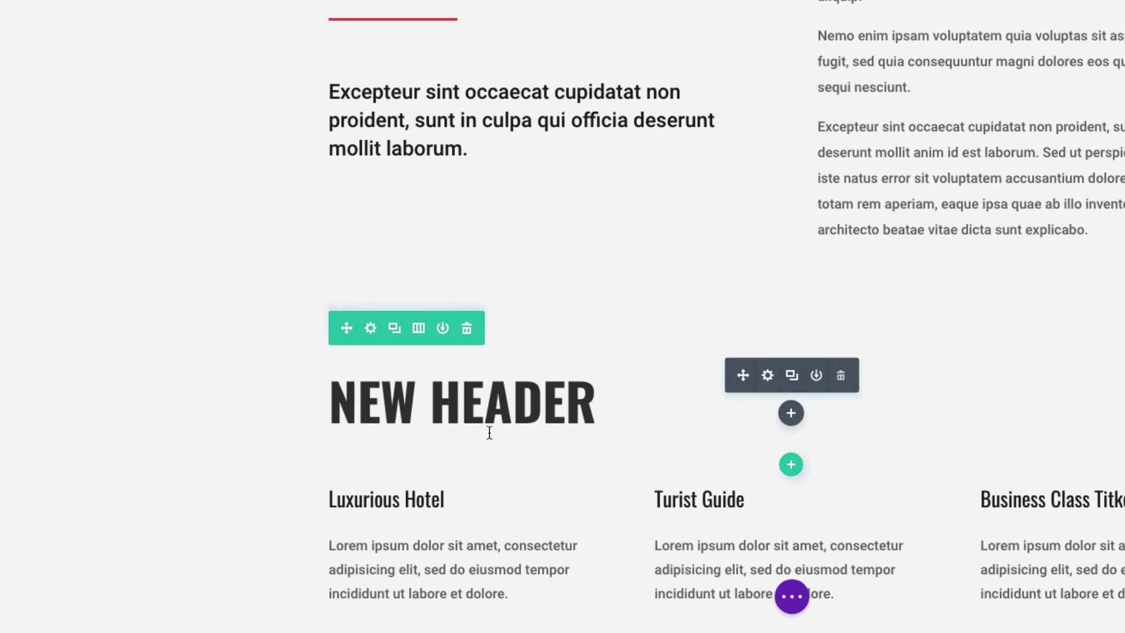
mouse_move(462, 406)
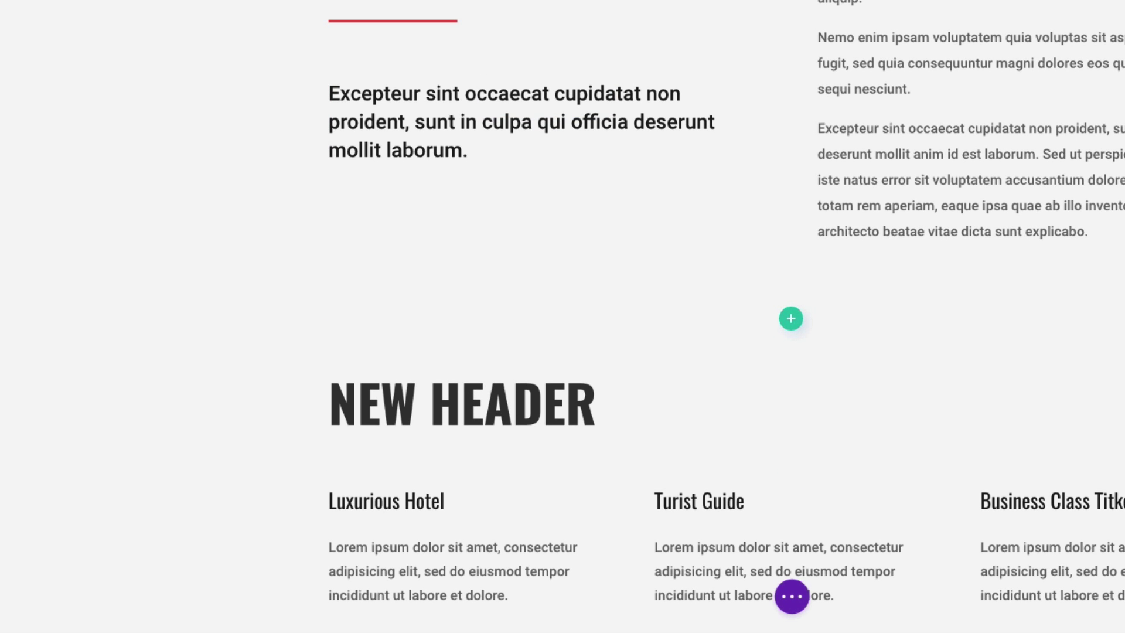
Undo the New Header's bold uppercase styling and the preceding heading edit.
mouse_move(498, 391)
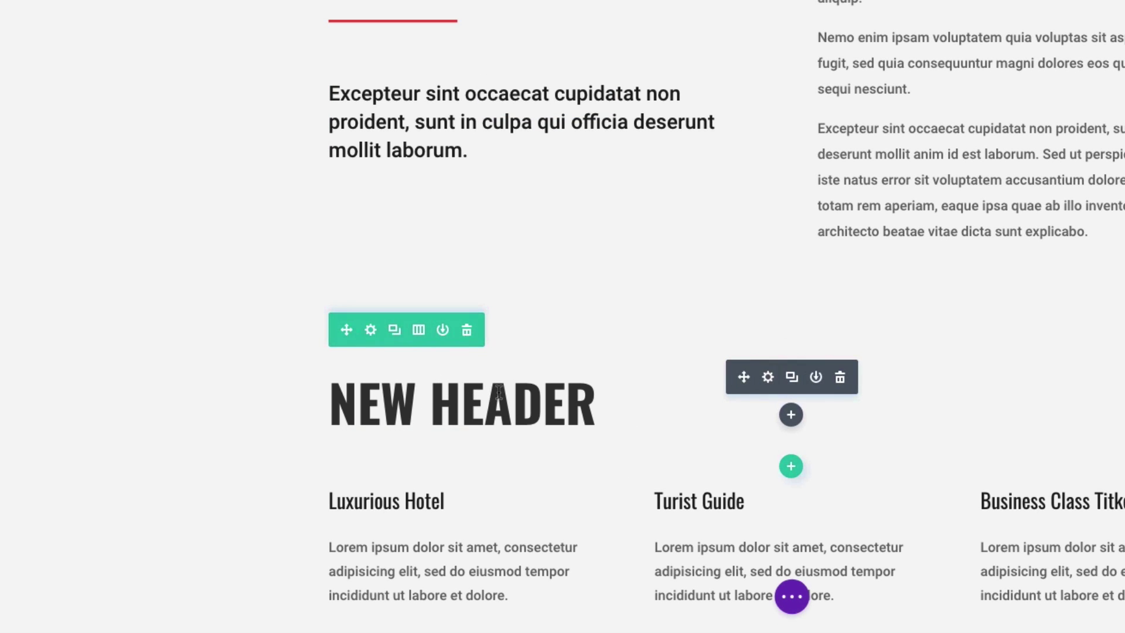
scroll(613, 284, "down", 4)
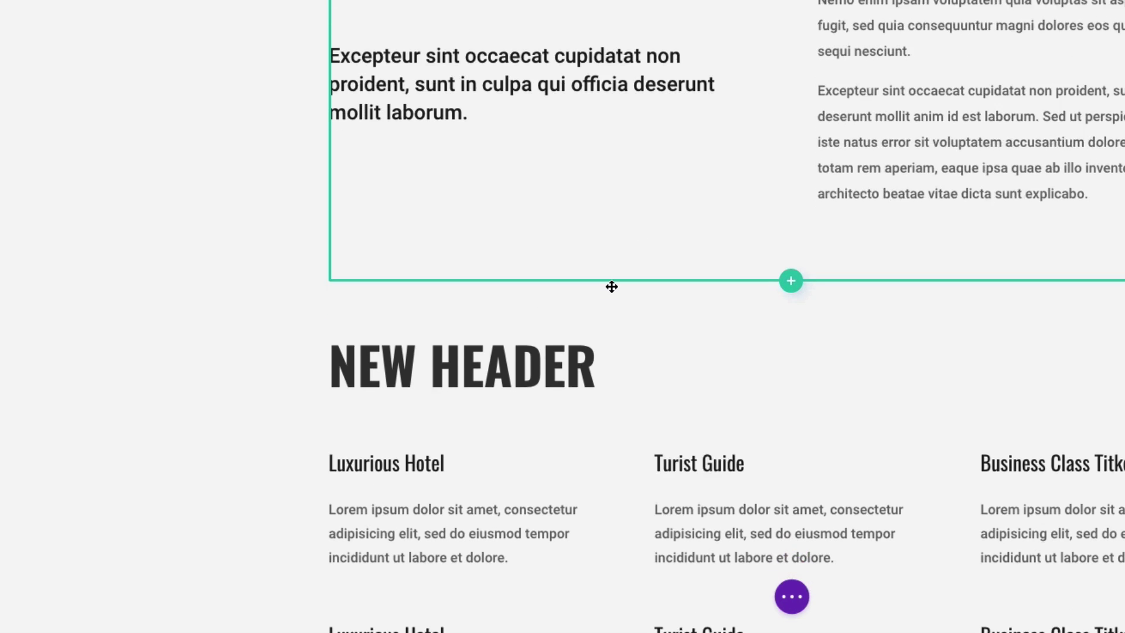
scroll(639, 193, "up", 1)
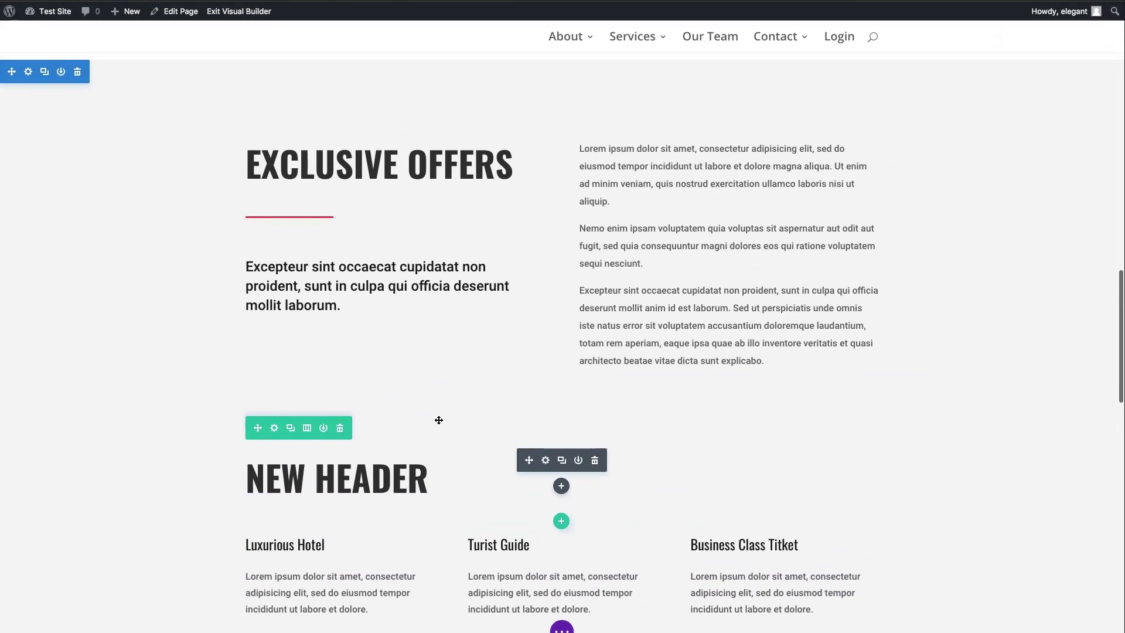
scroll(610, 192, "down", 1)
scroll(438, 420, "up", 4)
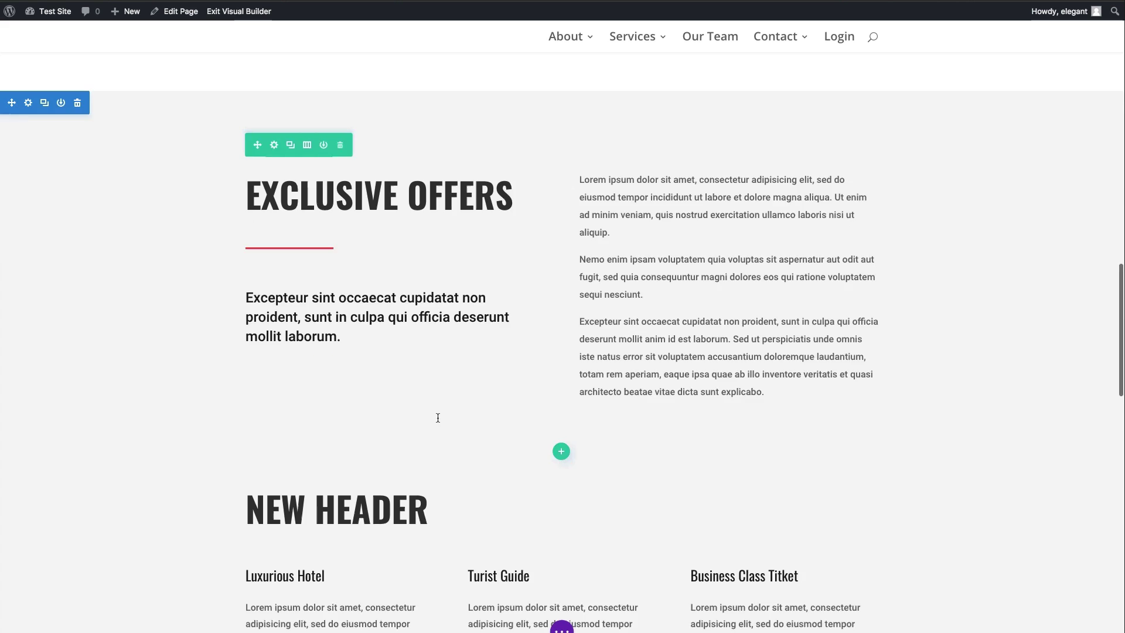
scroll(438, 418, "up", 2)
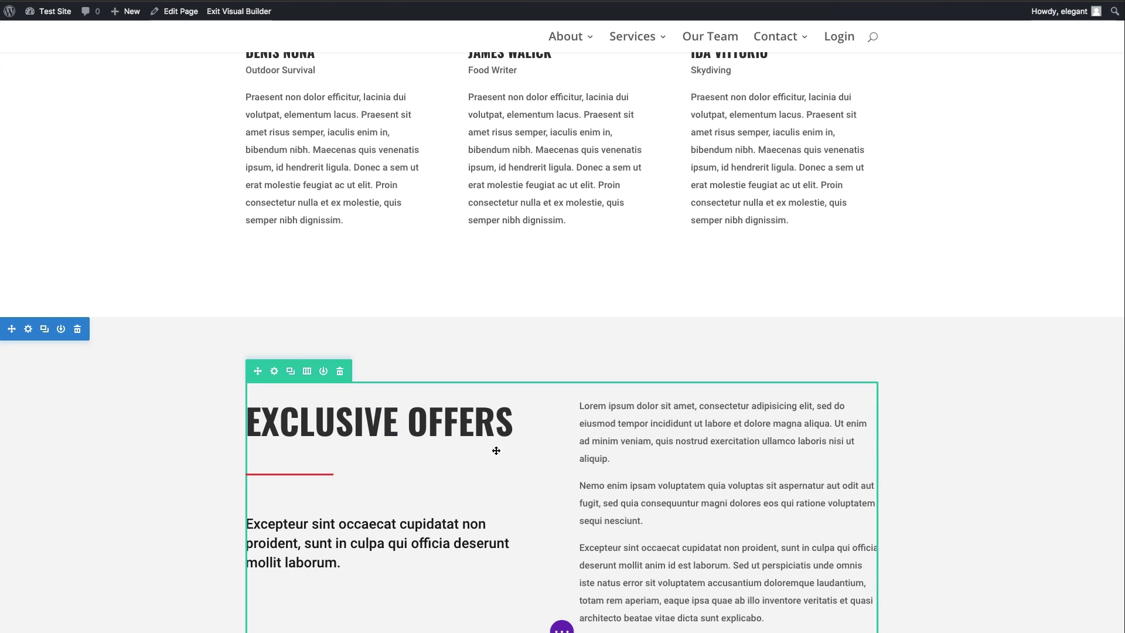
scroll(503, 457, "down", 2)
scroll(504, 457, "down", 5)
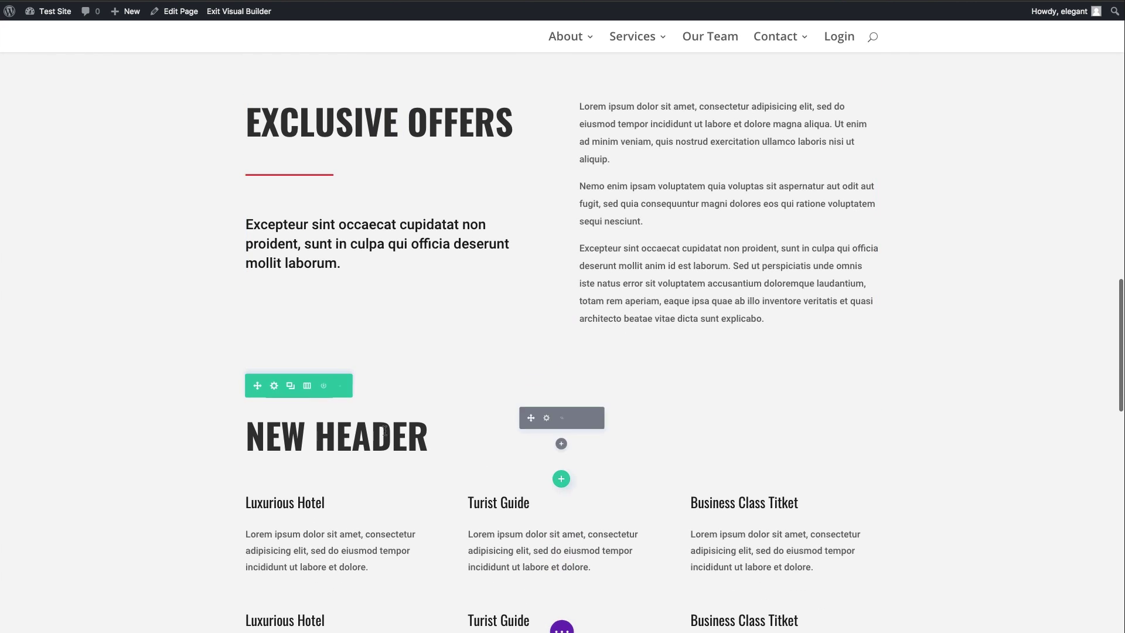
right_click(548, 418)
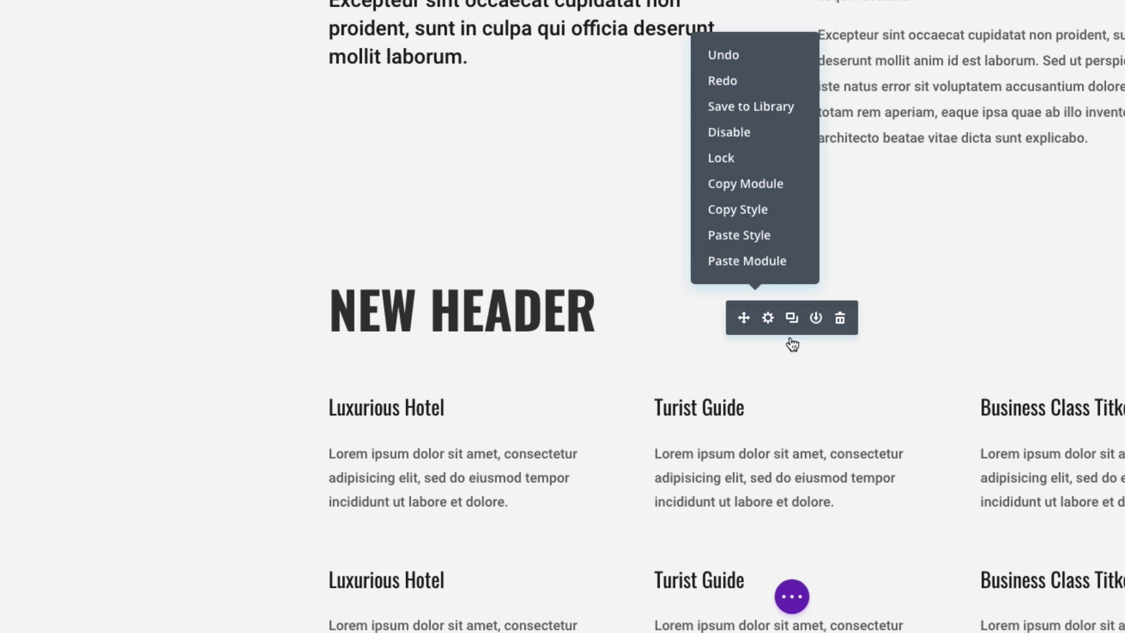
left_click(725, 56)
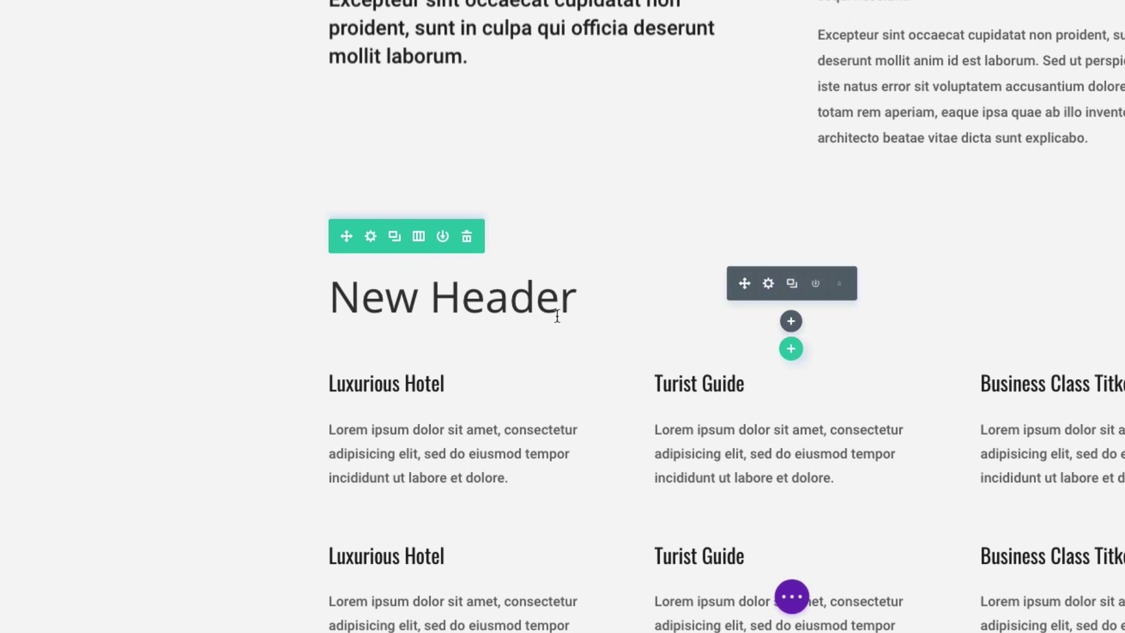
right_click(744, 283)
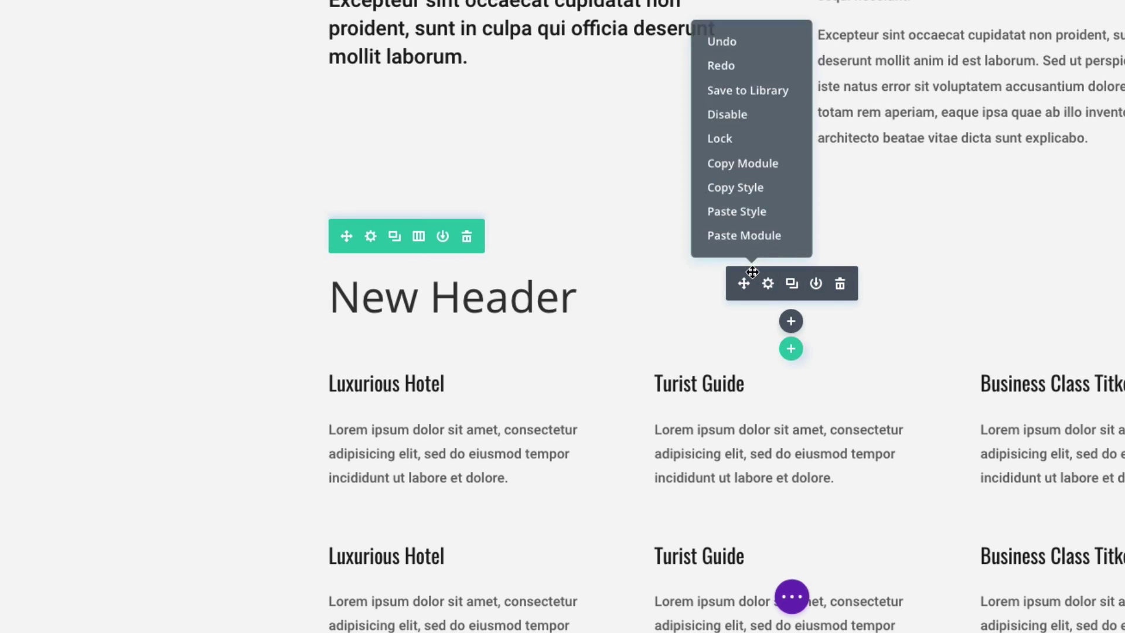
left_click(720, 36)
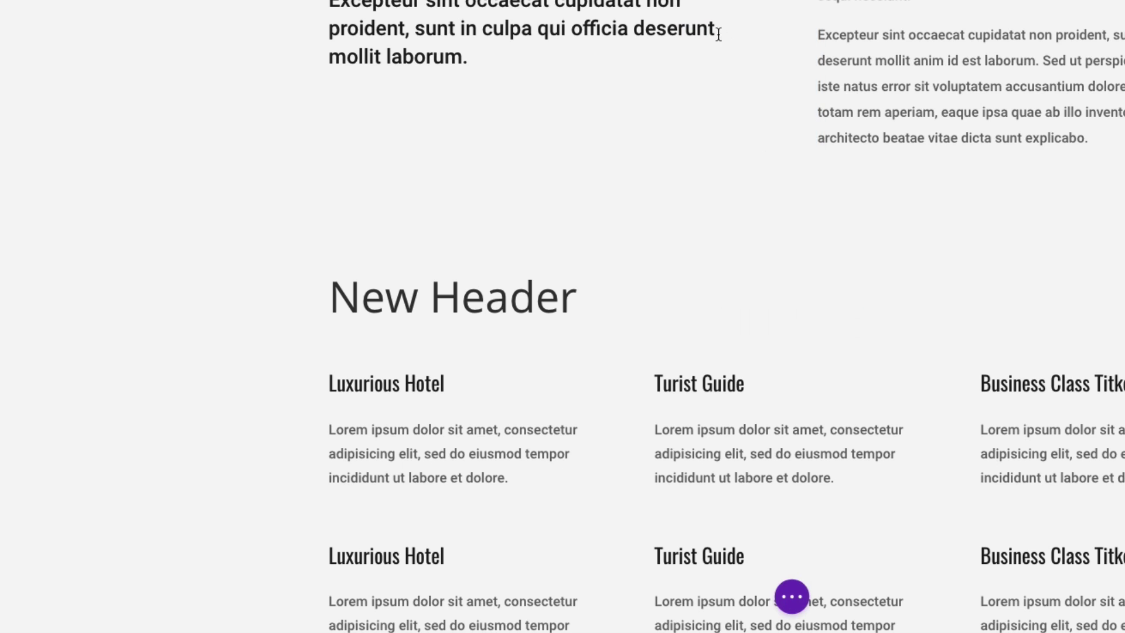
Undo further until the New Header text module is removed, leaving the row empty.
right_click(635, 364)
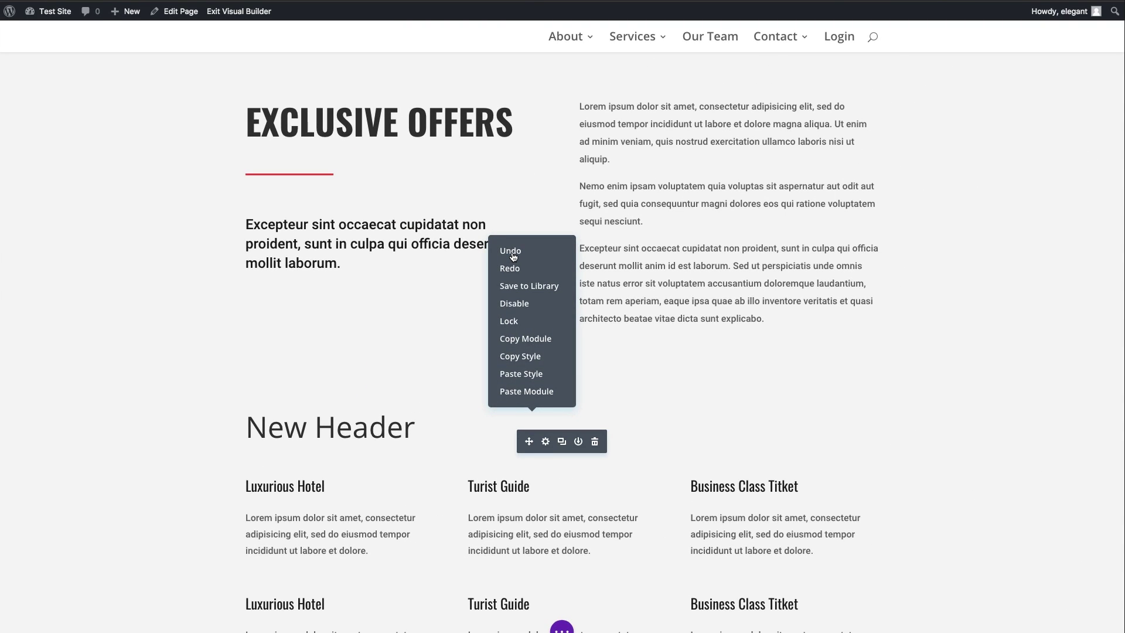
left_click(511, 251)
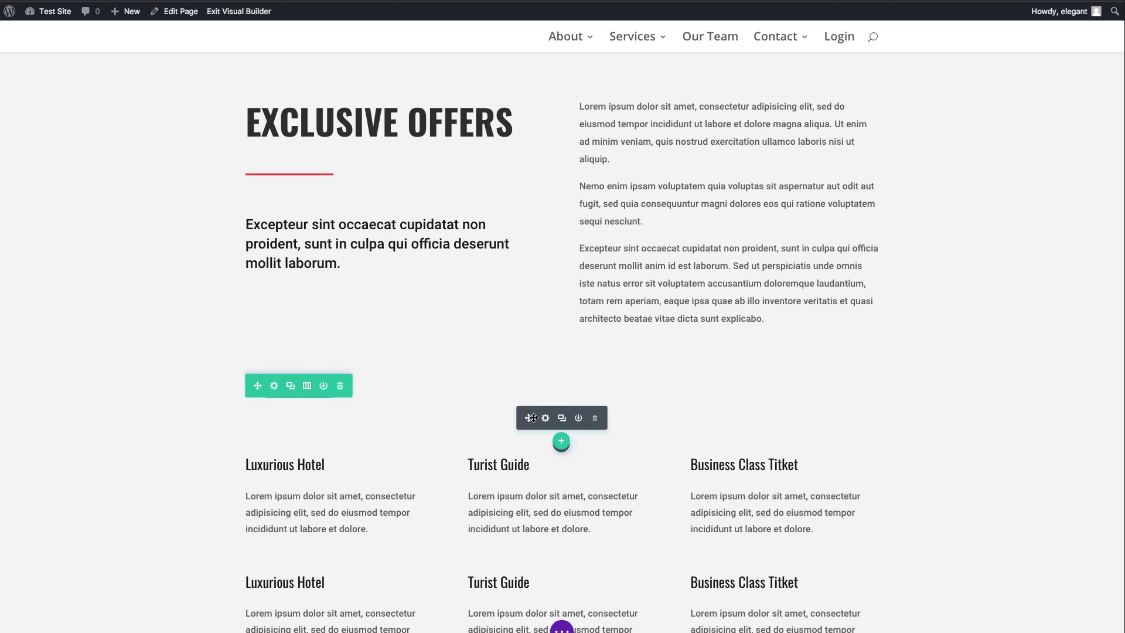
right_click(538, 415)
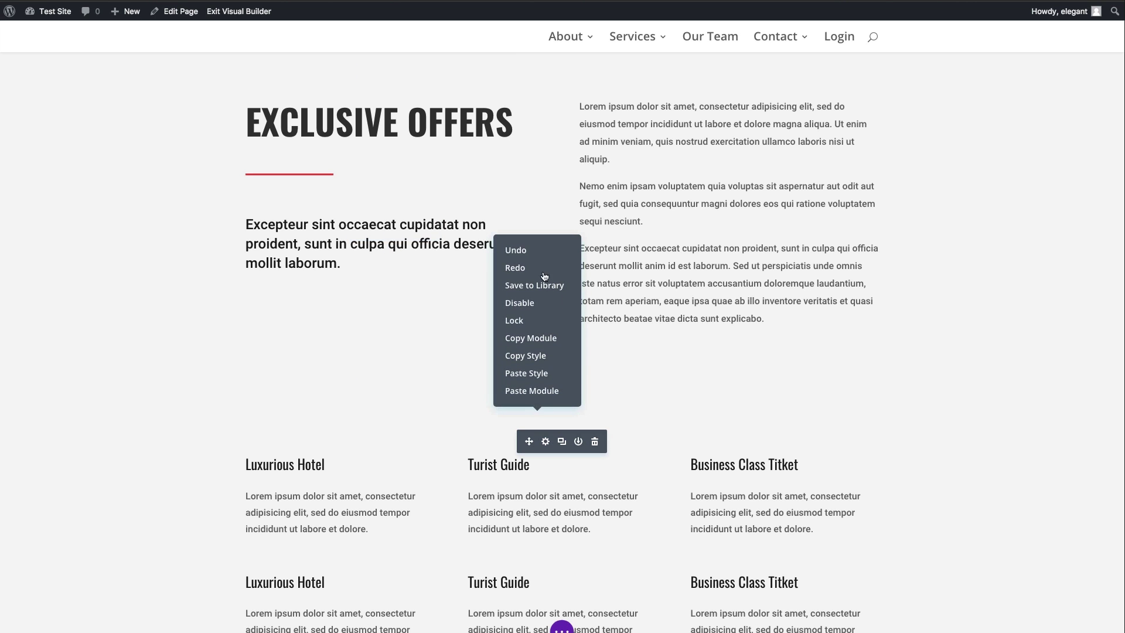
left_click(518, 251)
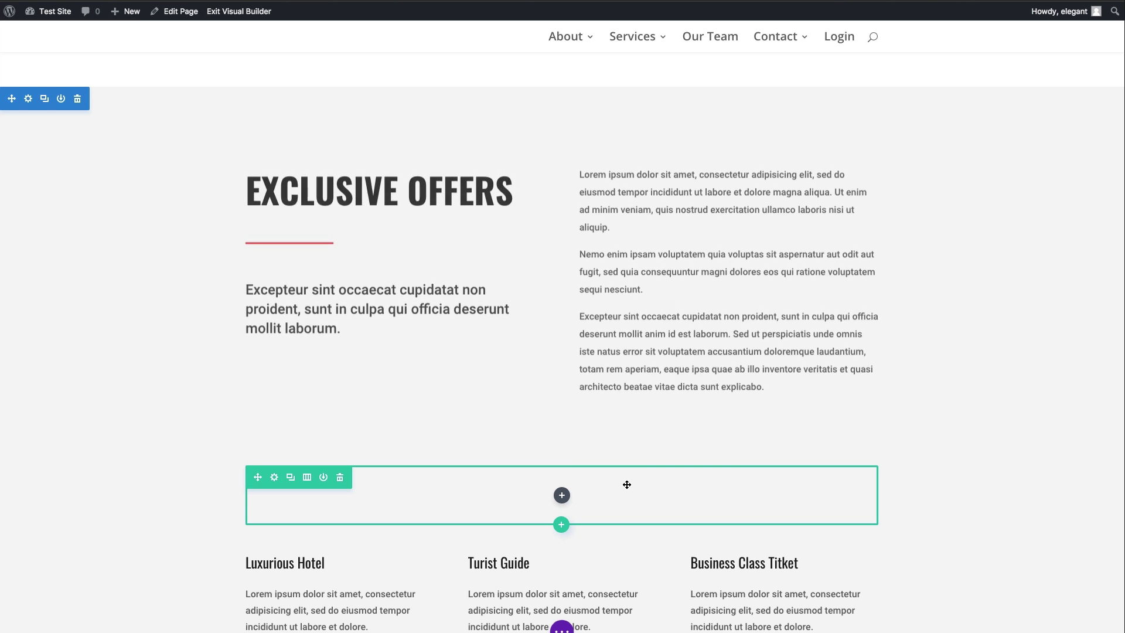
right_click(565, 496)
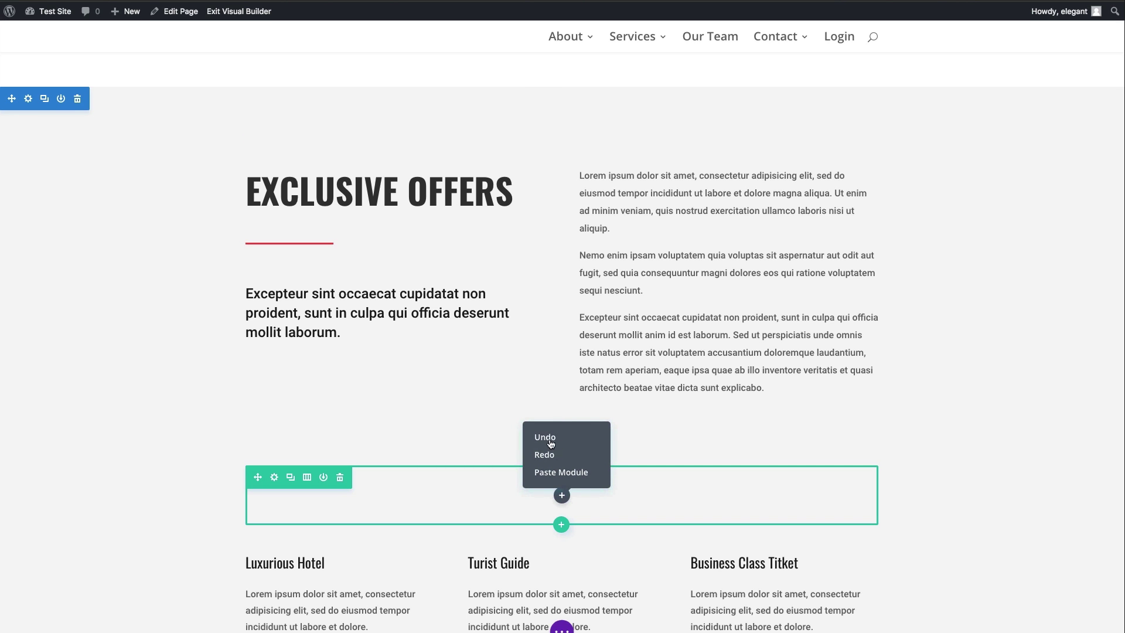
scroll(549, 460, "down", 1)
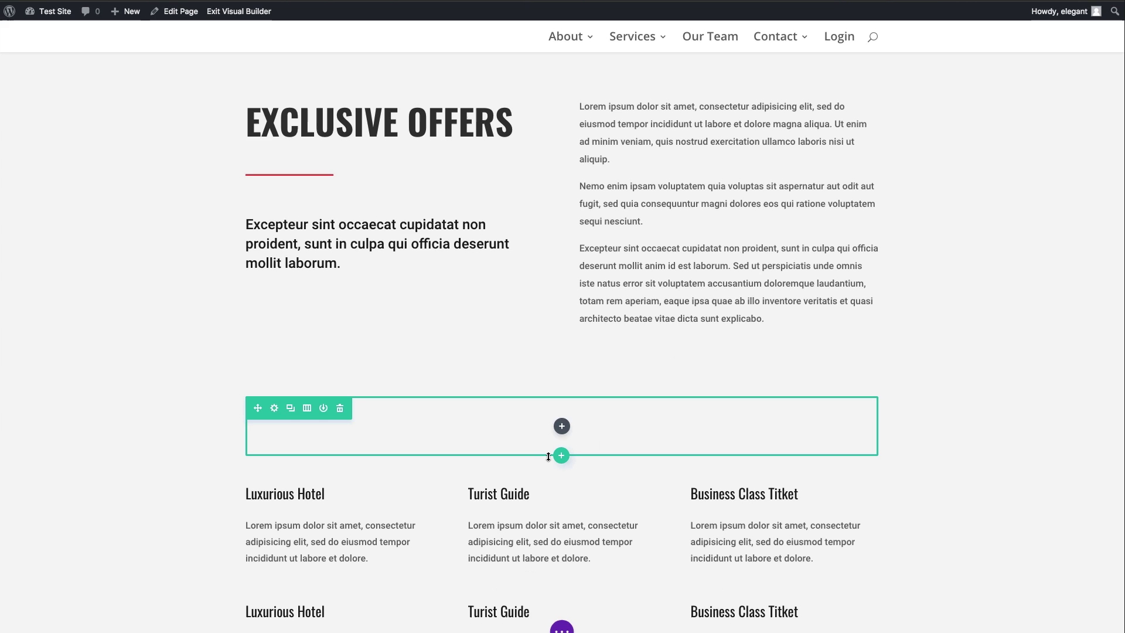
Redo four times to restore the New Header module with its bold uppercase styling.
right_click(551, 428)
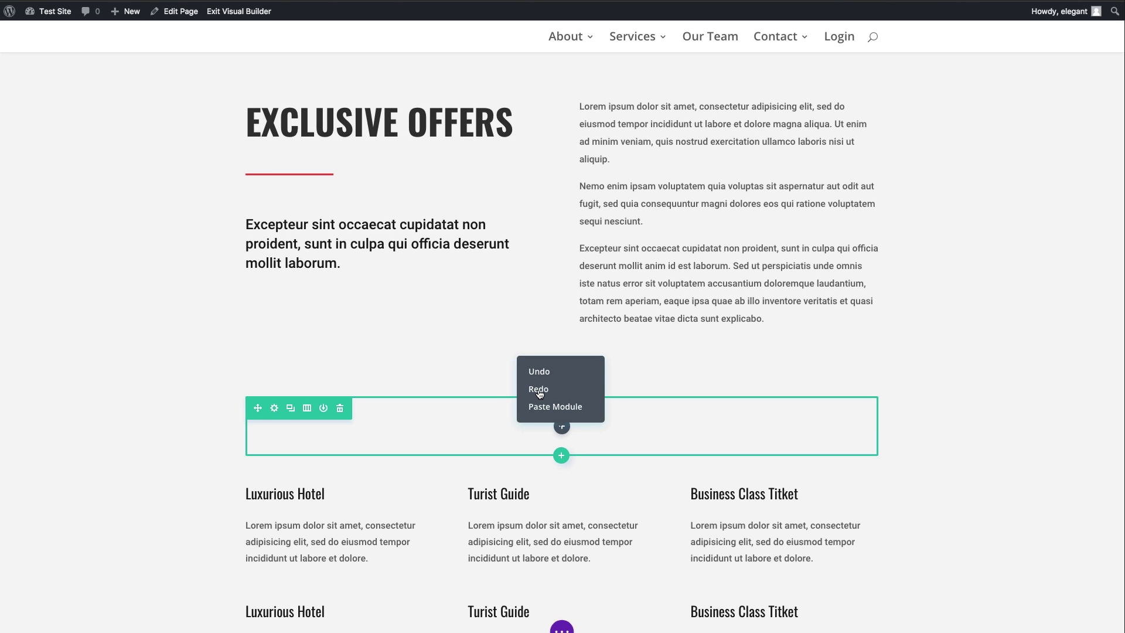
left_click(539, 390)
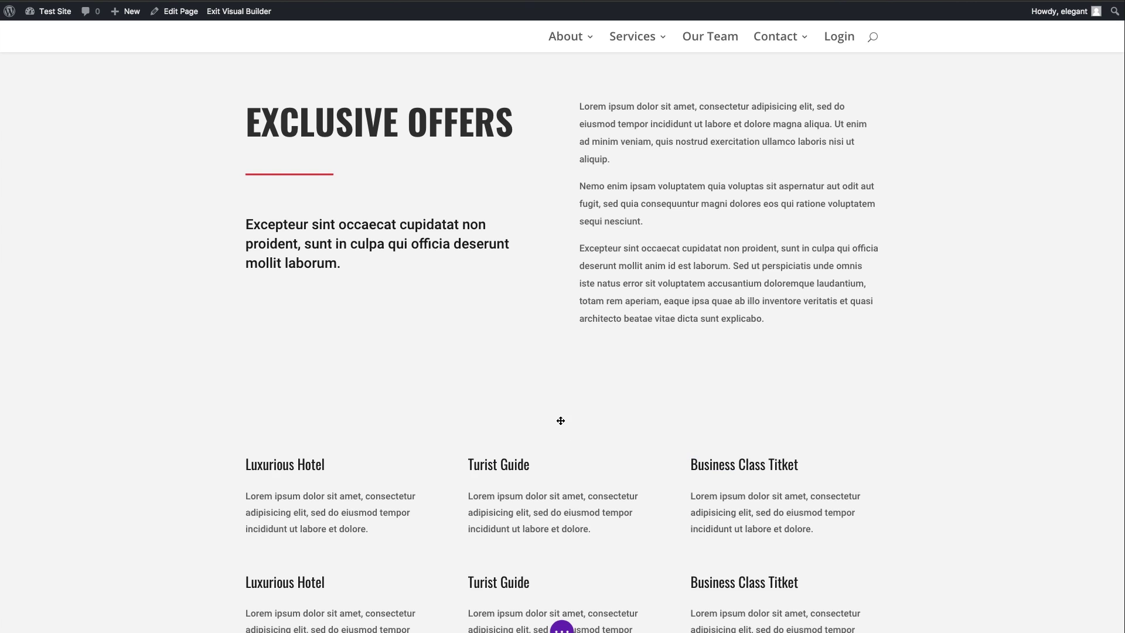
right_click(554, 412)
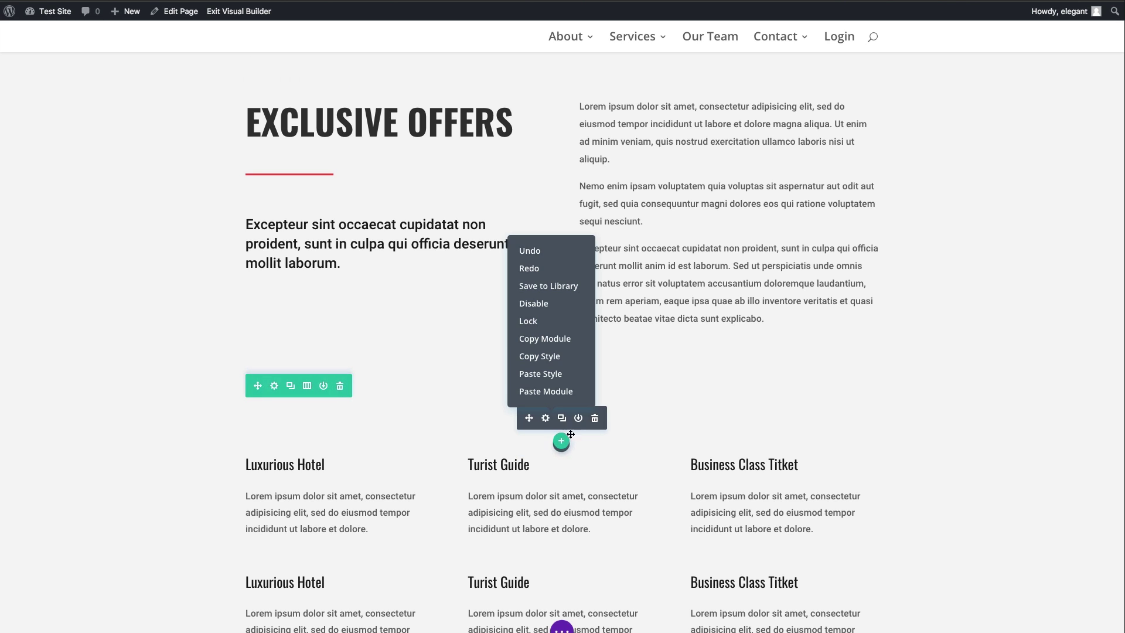
left_click(528, 269)
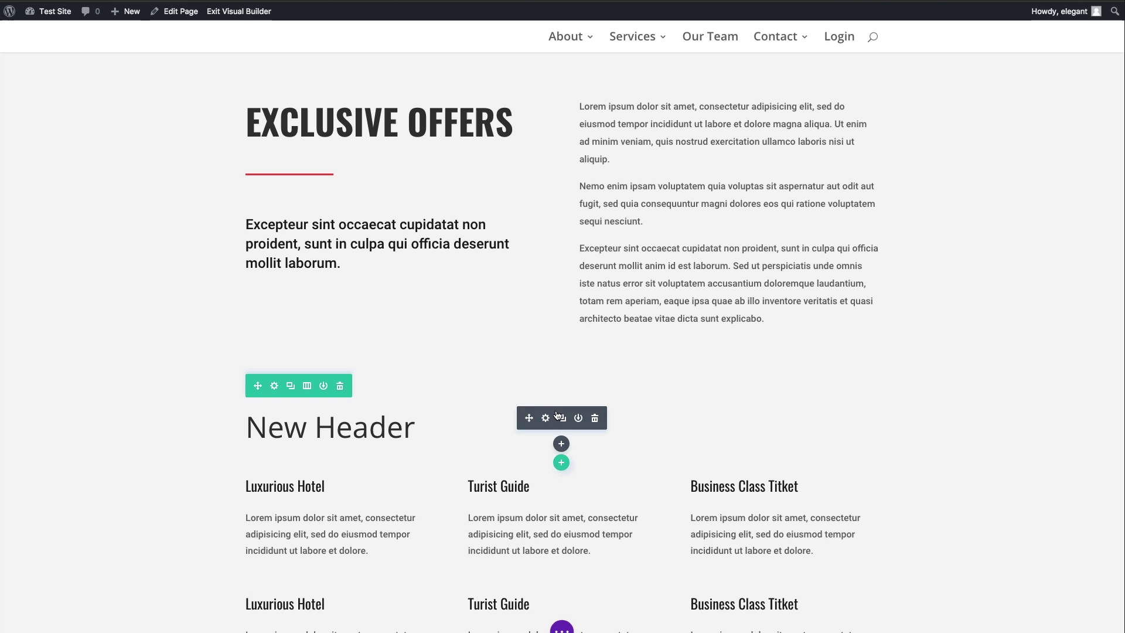
right_click(557, 416)
left_click(554, 275)
right_click(537, 412)
left_click(520, 275)
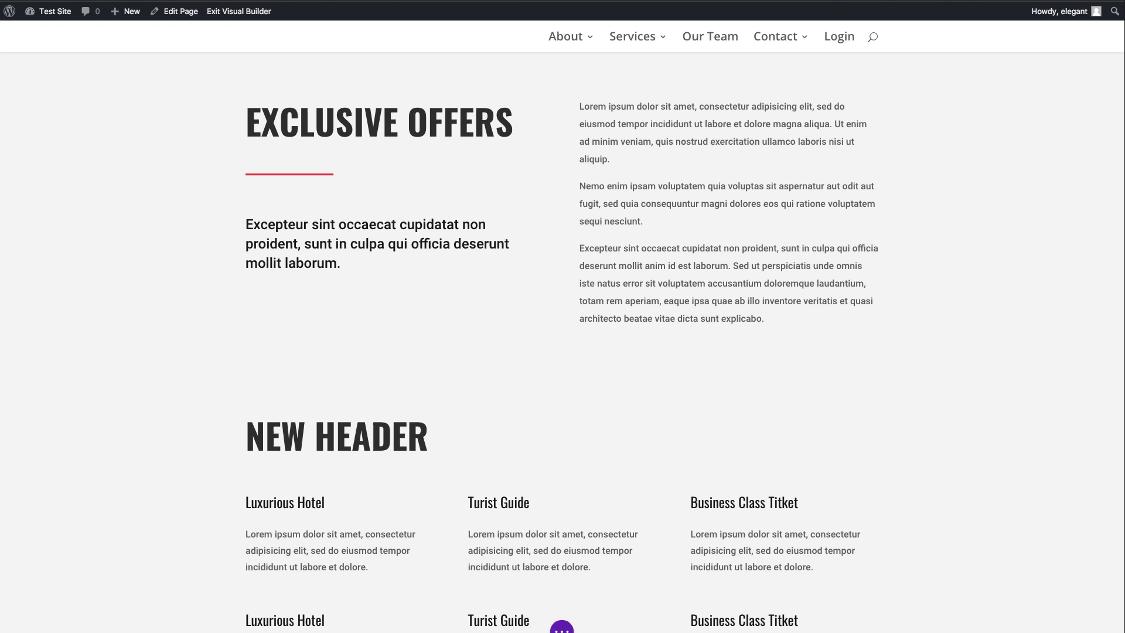
Review the page's History States list from the floating builder menu, then close it.
left_click(561, 626)
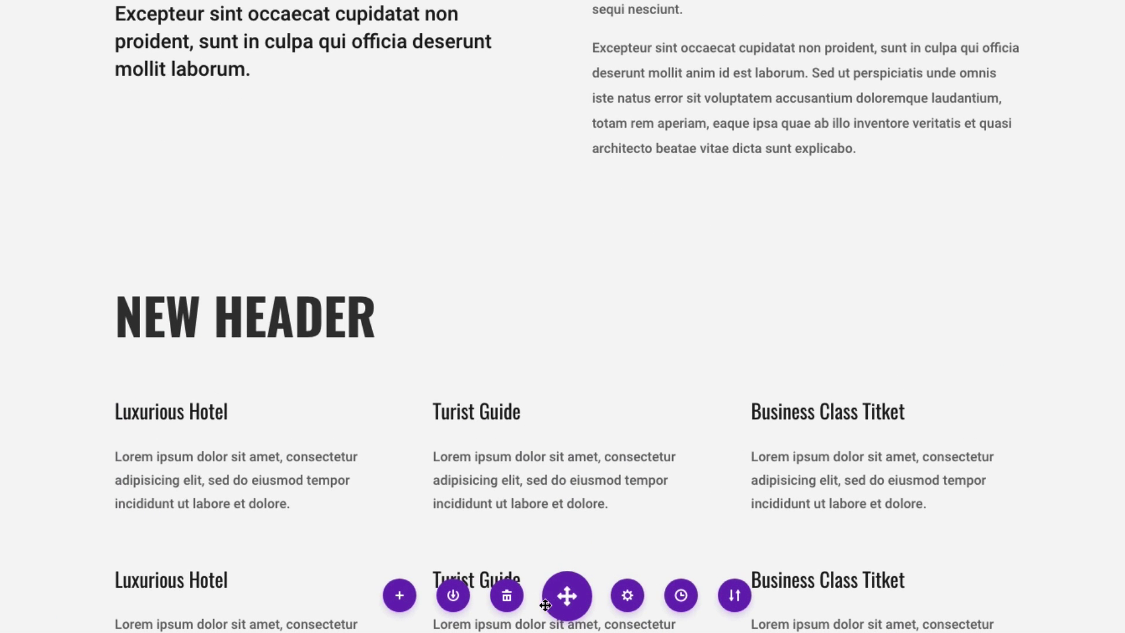
left_click(682, 596)
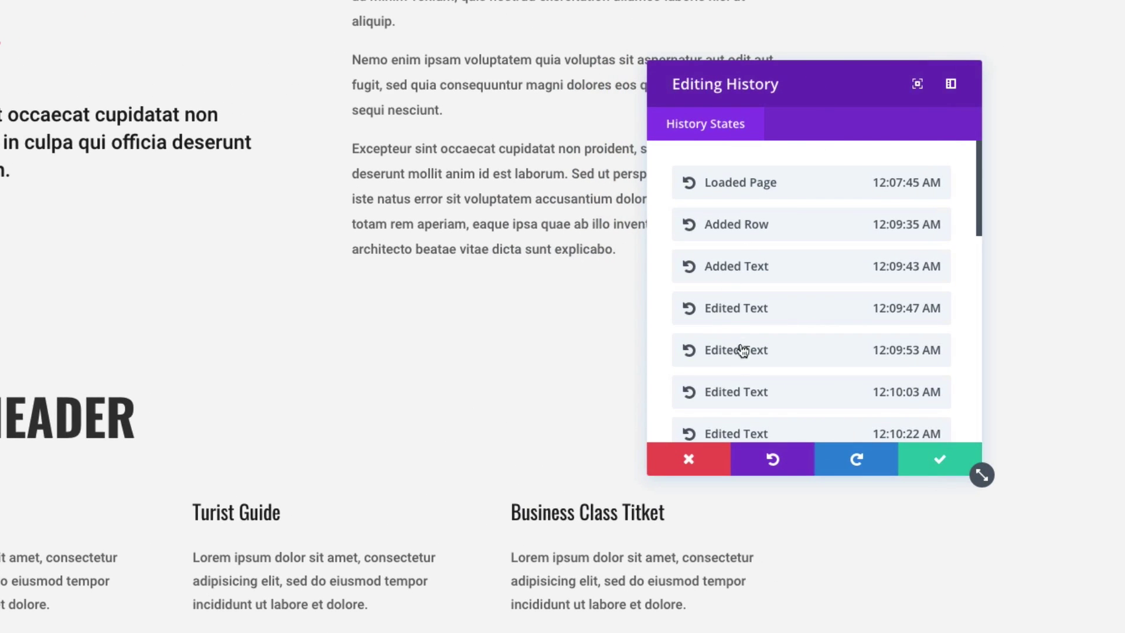
scroll(743, 350, "down", 2)
scroll(743, 352, "up", 3)
scroll(769, 323, "down", 4)
scroll(769, 324, "up", 4)
scroll(813, 341, "down", 3)
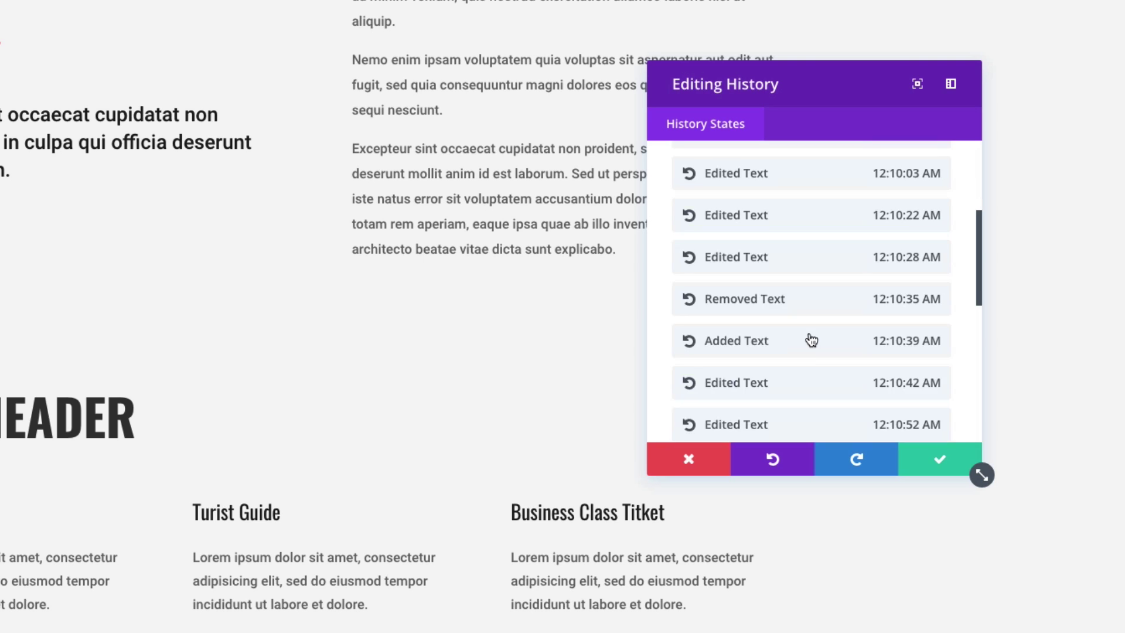
scroll(812, 341, "up", 3)
scroll(812, 340, "down", 4)
scroll(812, 340, "up", 4)
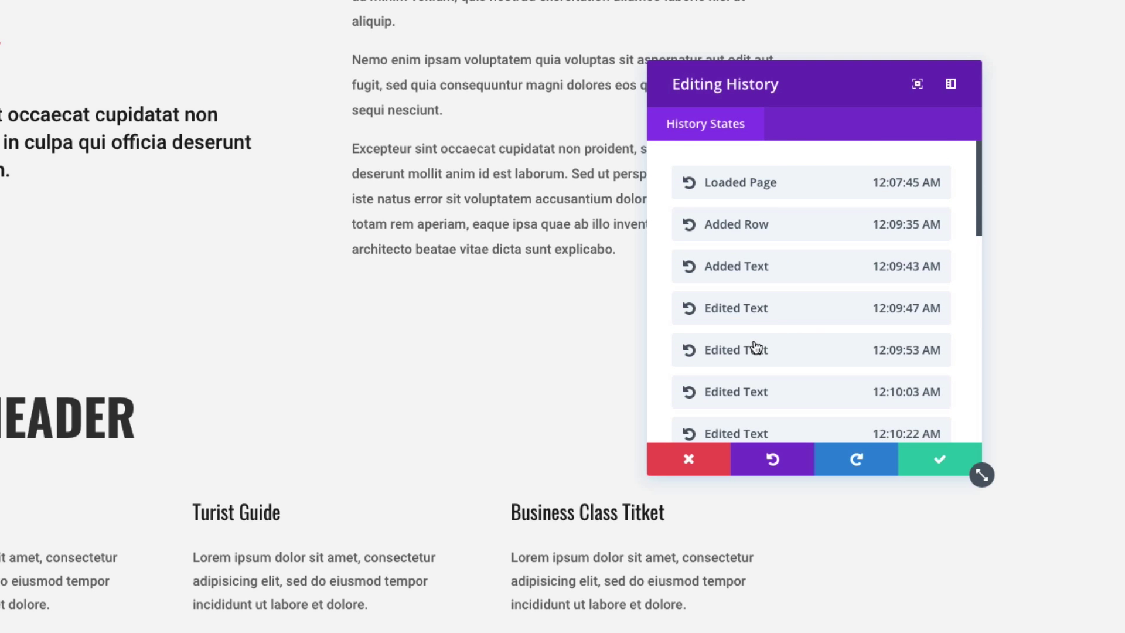
left_click(709, 464)
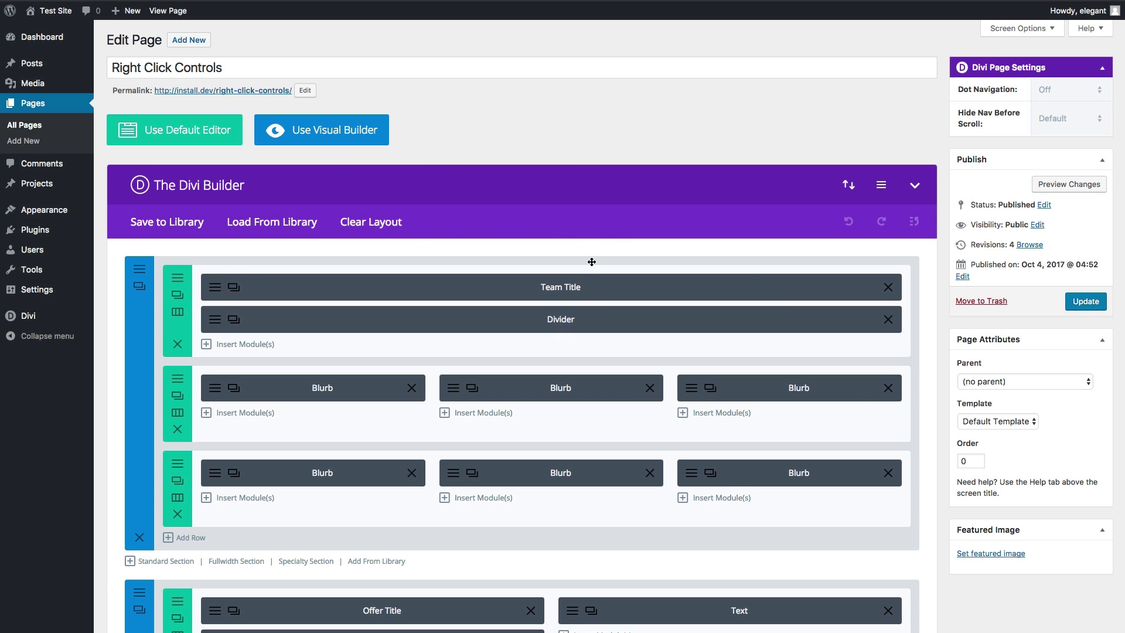
Show the backend context menus for the Team Title module and the last row's right Blurb.
right_click(614, 279)
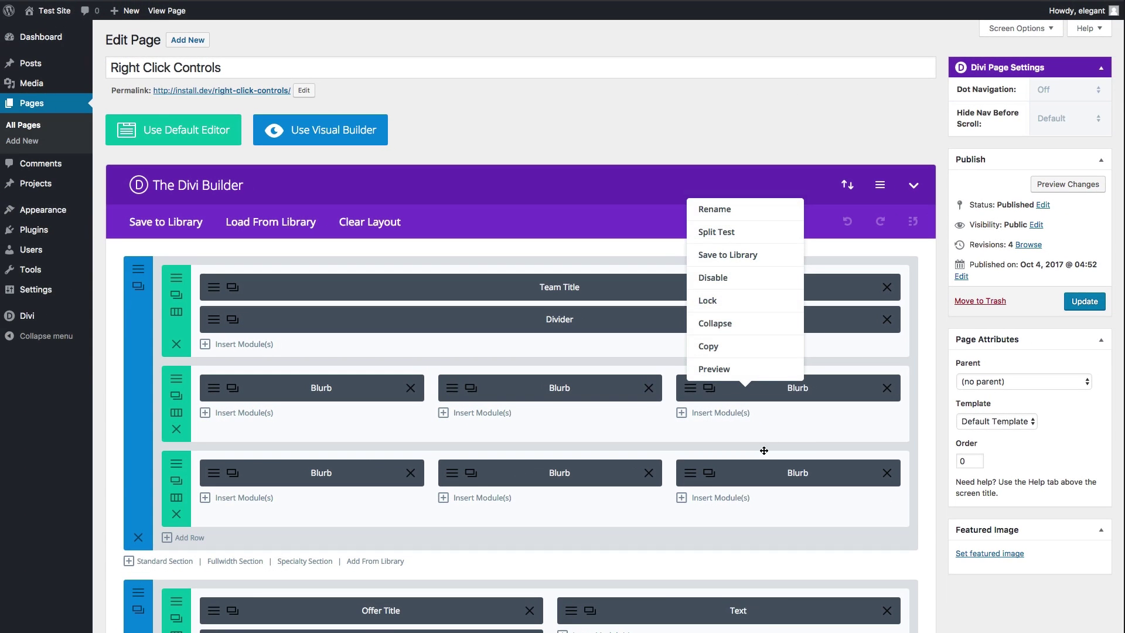
right_click(756, 467)
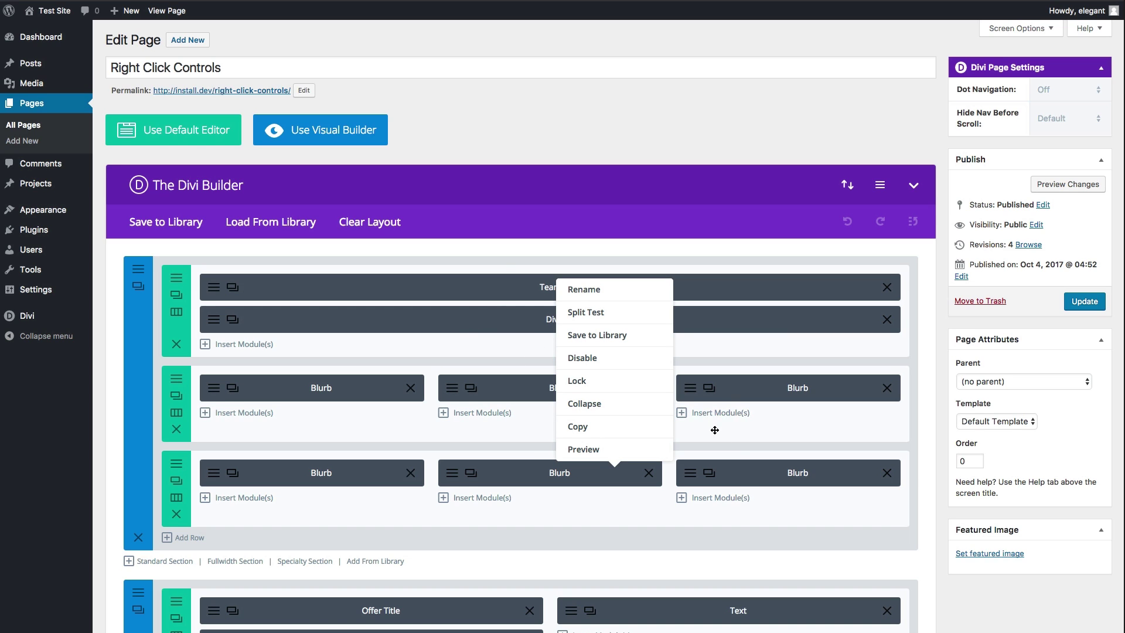
right_click(747, 470)
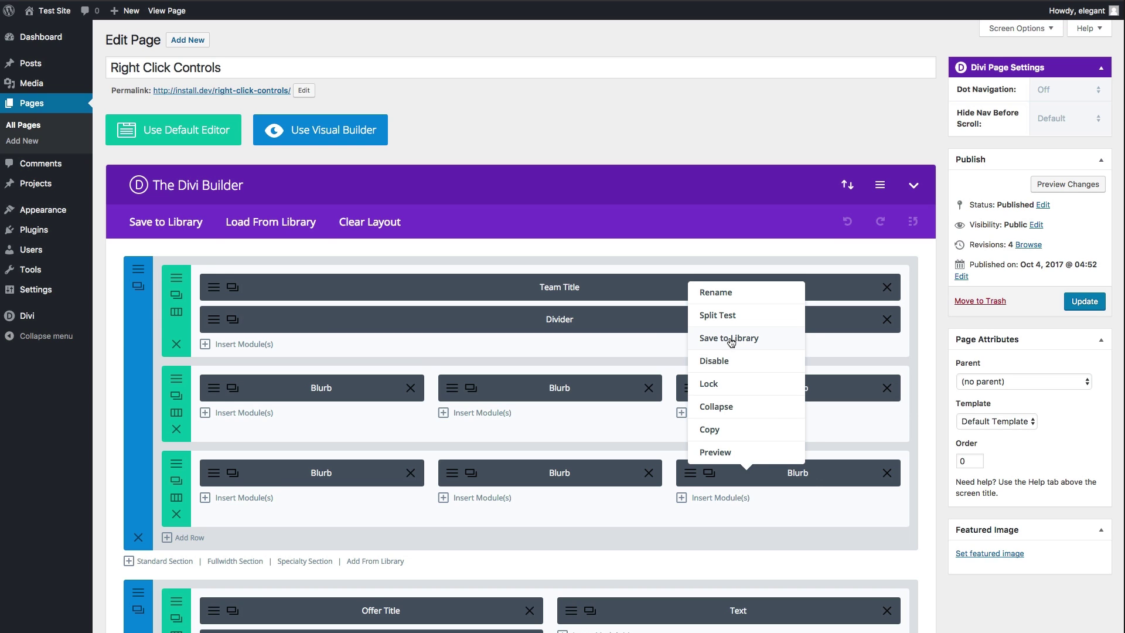
right_click(830, 473)
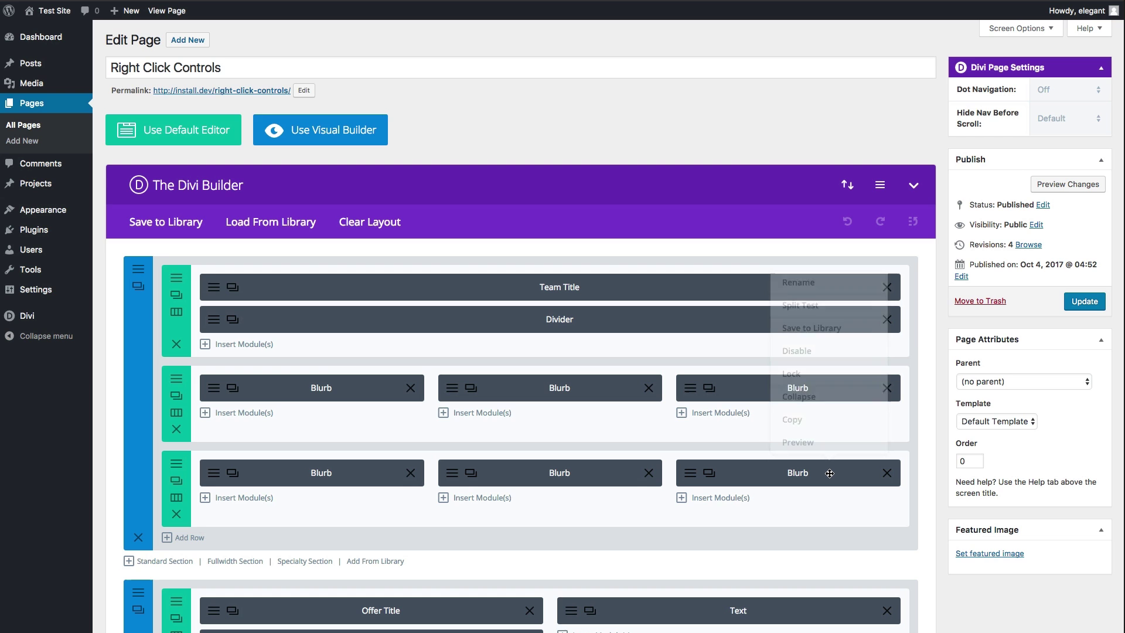
View the right Blurb's Save to Library options, then close them and the Blurb settings unsaved.
left_click(813, 343)
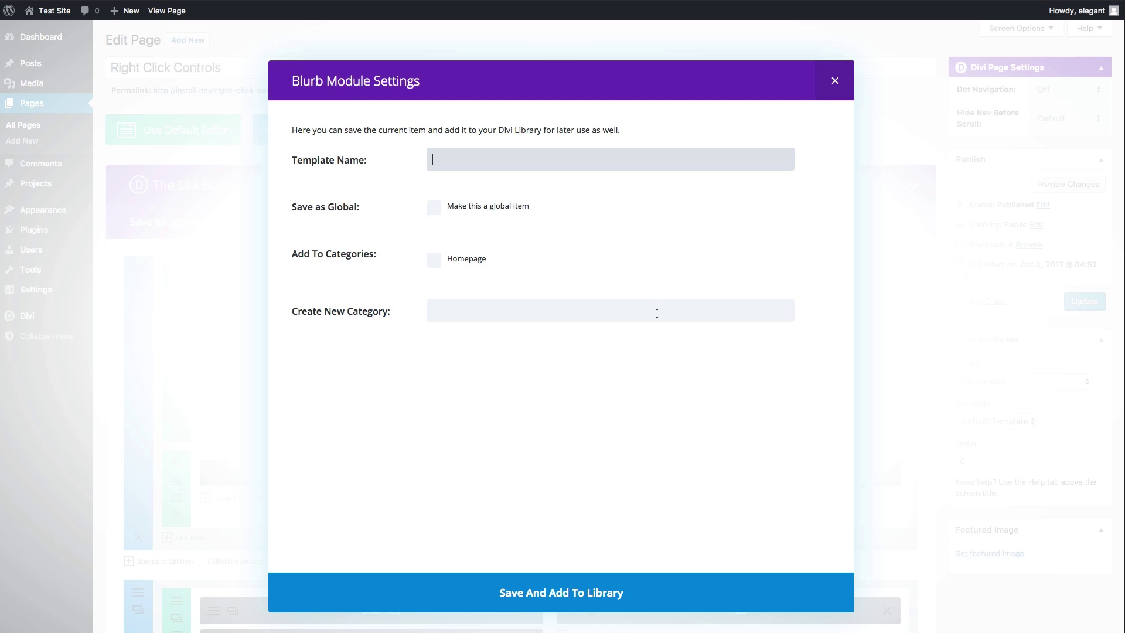
left_click(835, 82)
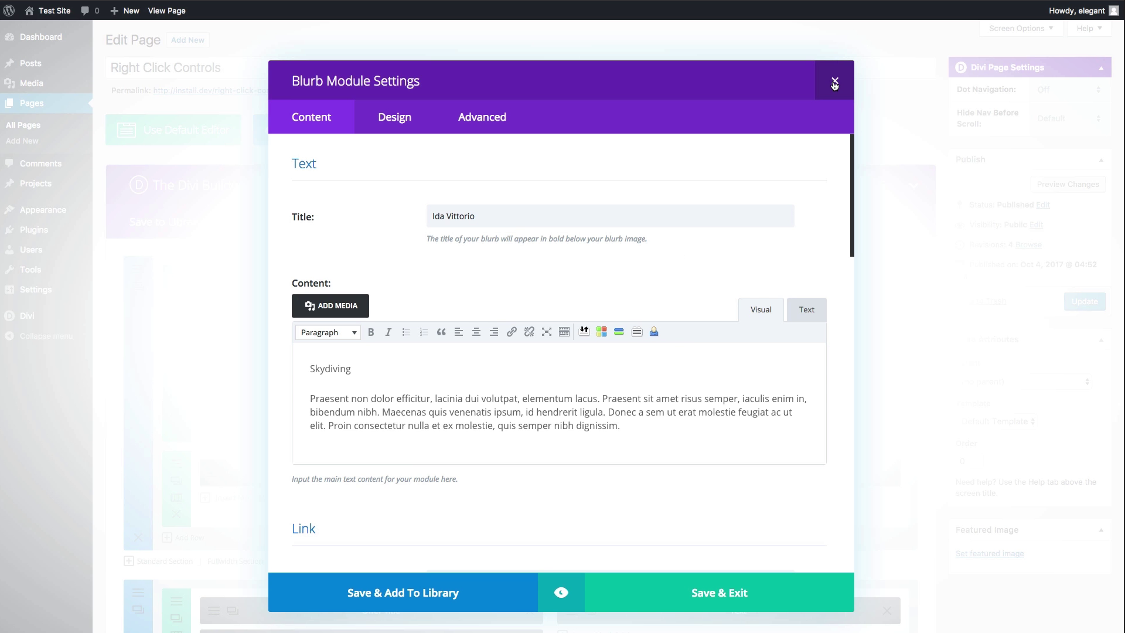
left_click(835, 82)
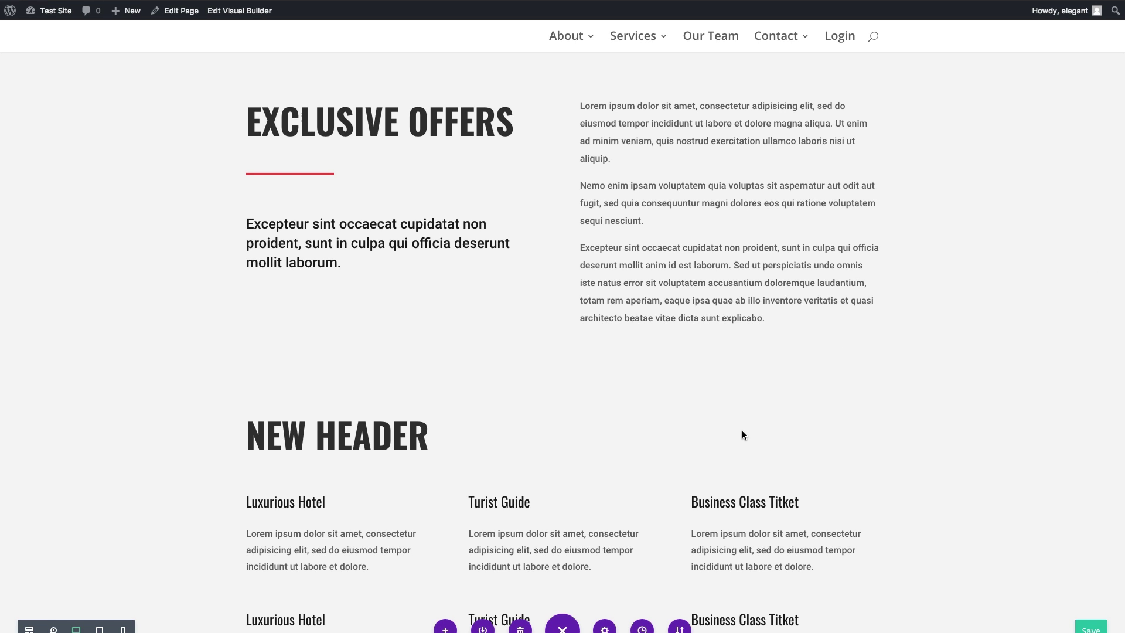
scroll(742, 435, "up", 2)
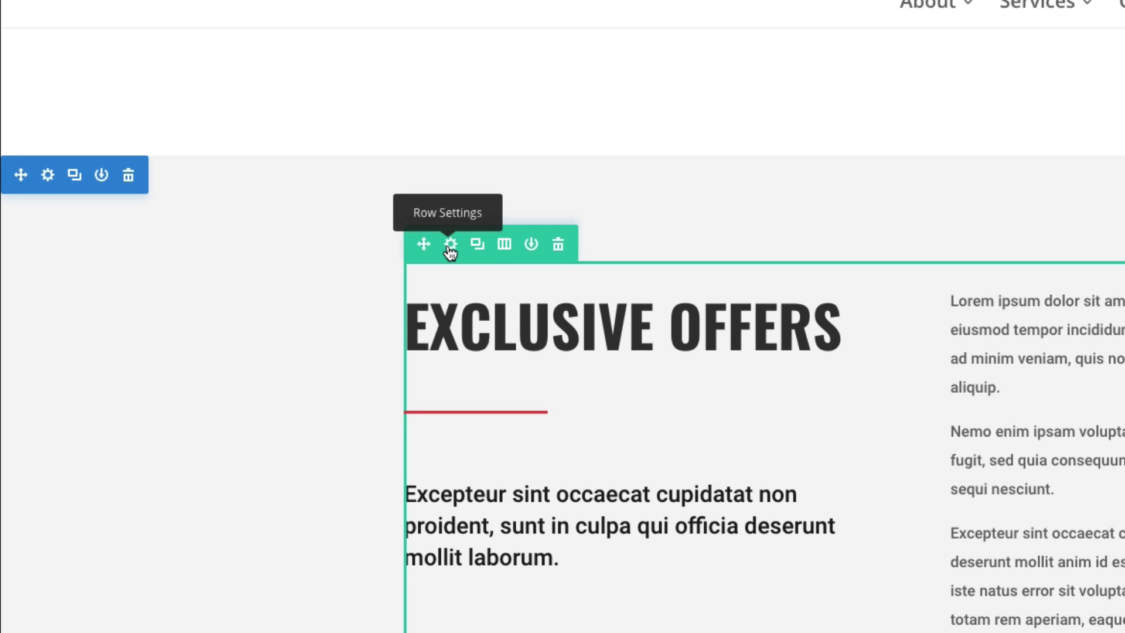
left_click(450, 245)
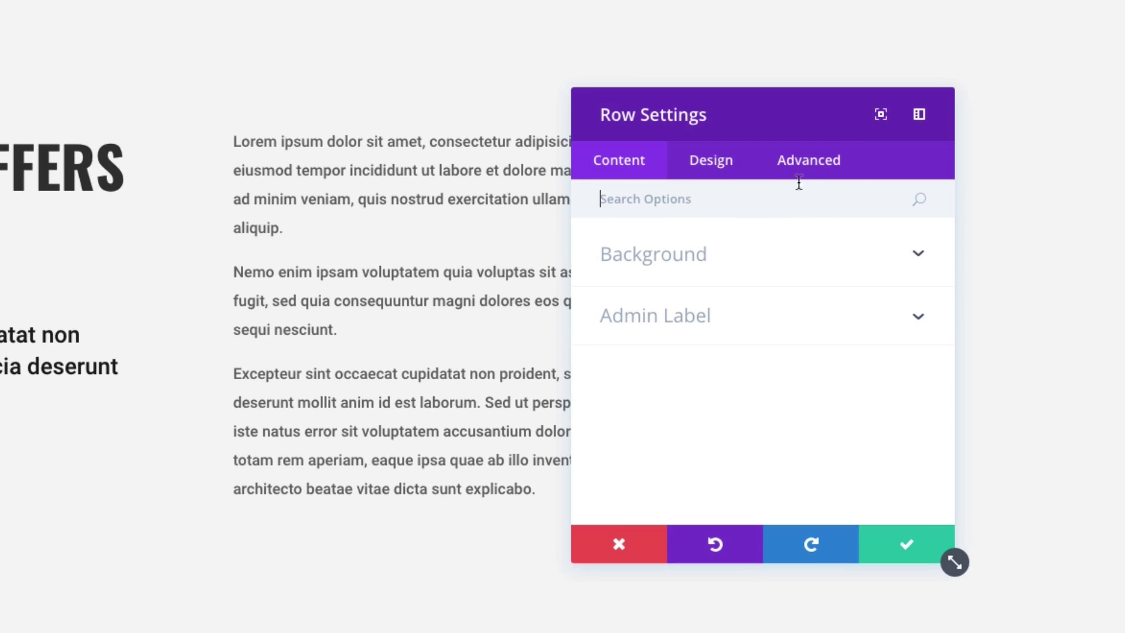
left_click(807, 169)
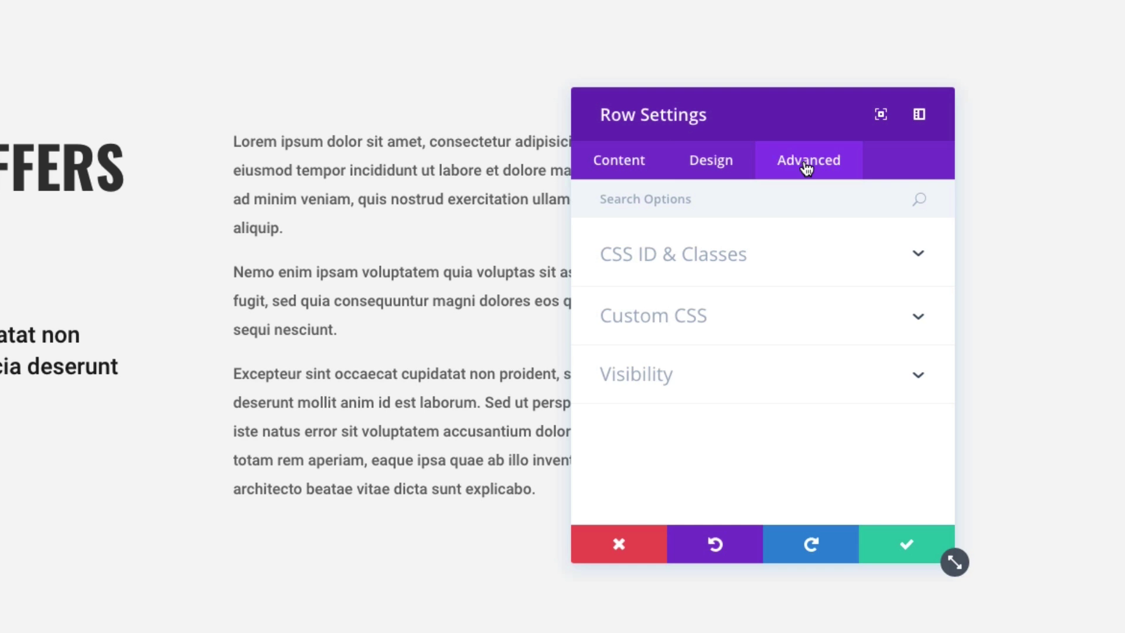
left_click(654, 389)
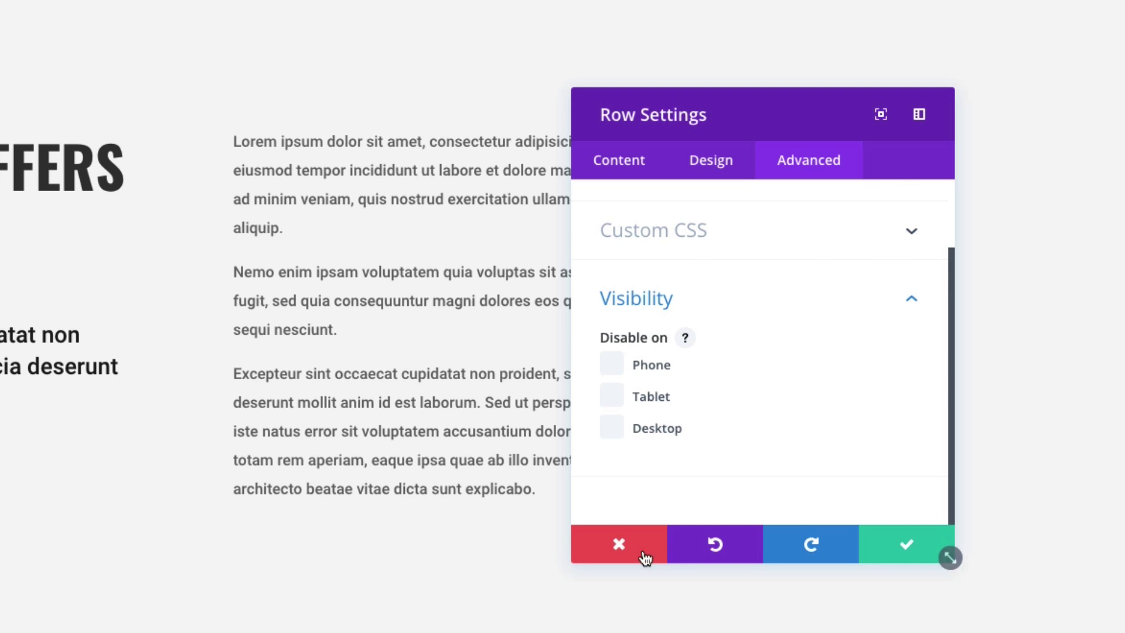
left_click(622, 548)
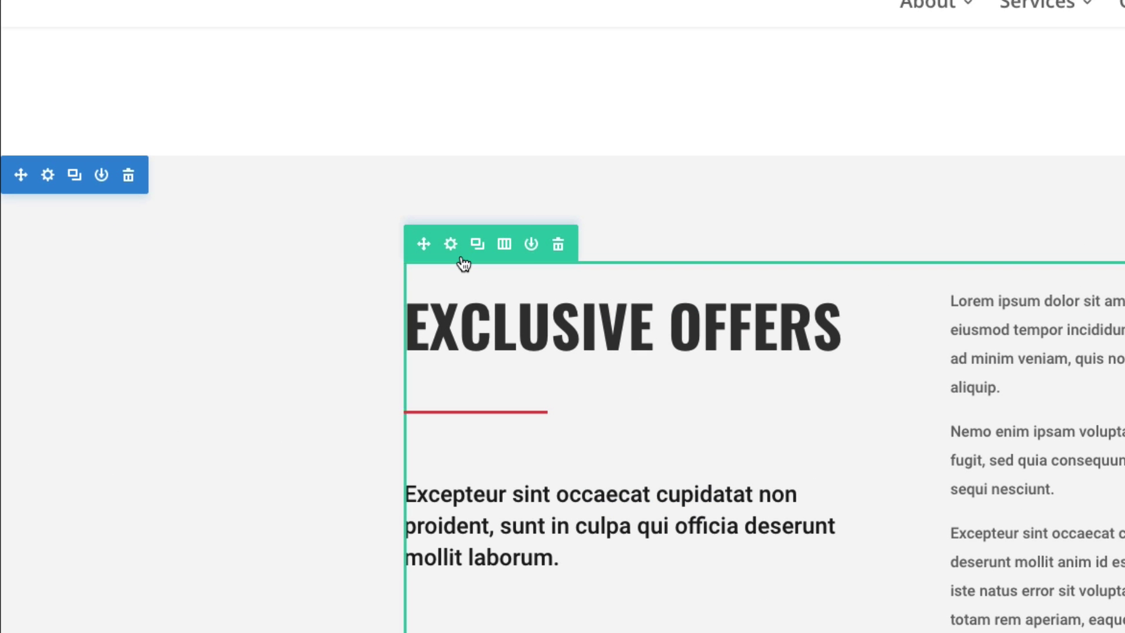
Disable the Exclusive Offers row on phone, tablet and desktop from its right-click menu.
right_click(463, 262)
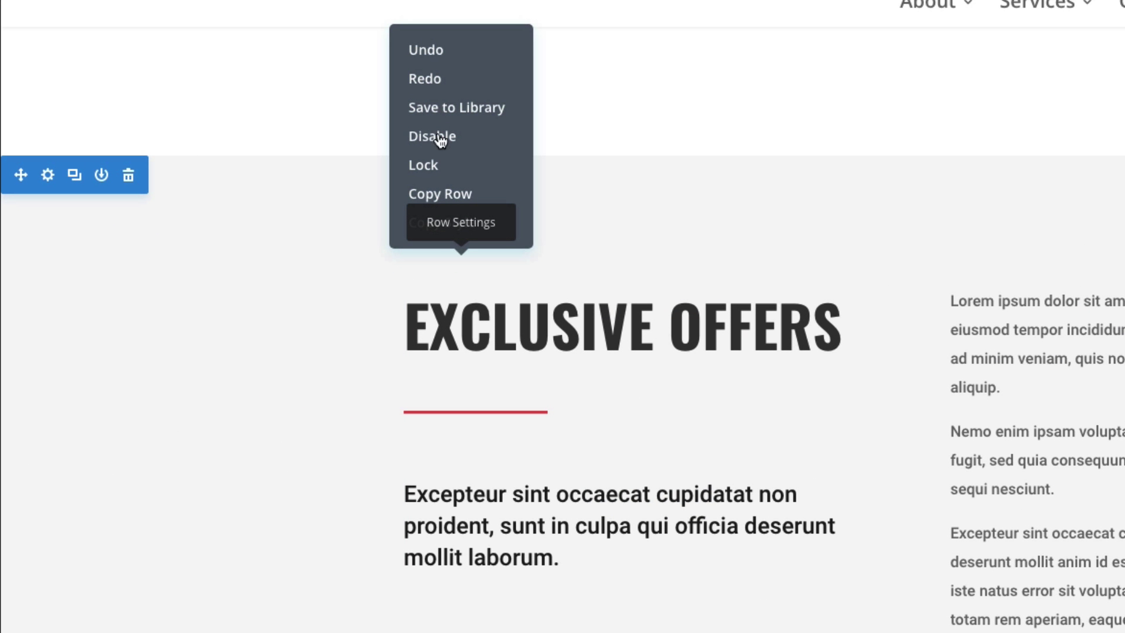
mouse_move(442, 144)
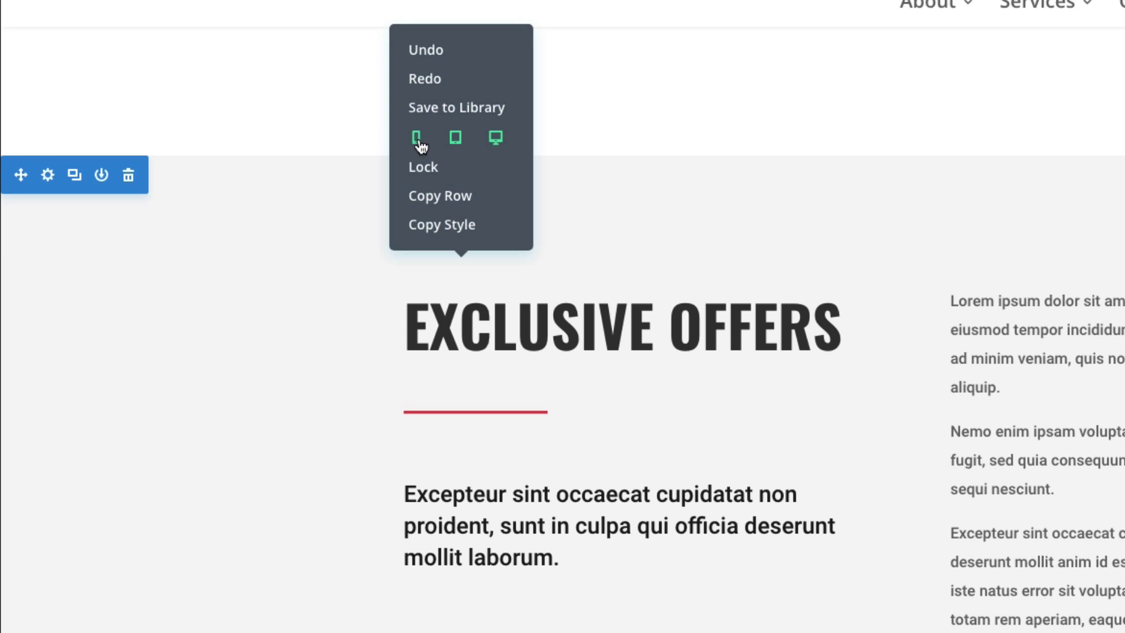
left_click(416, 145)
left_click(456, 140)
left_click(496, 139)
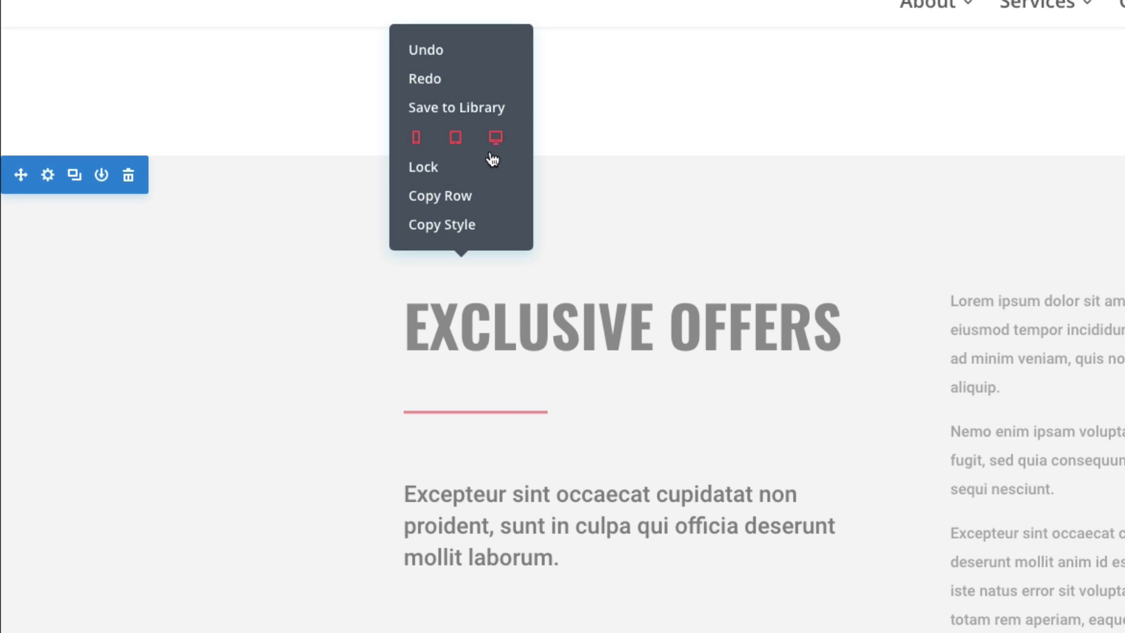
Re-enable the Exclusive Offers row on tablet and desktop so it displays again.
left_click(456, 141)
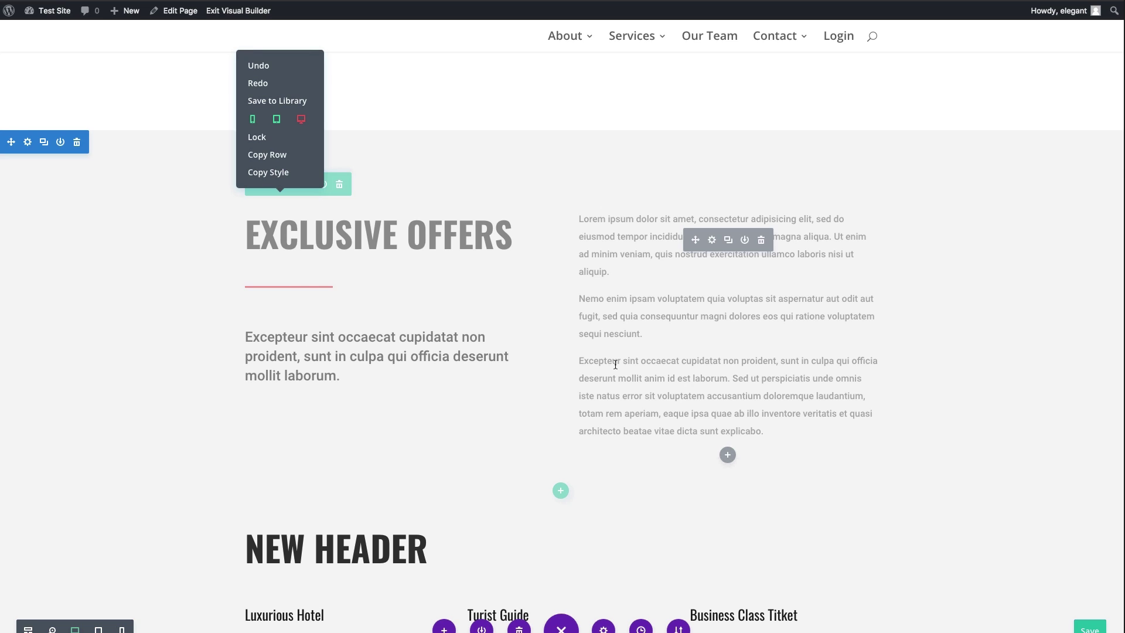
scroll(615, 364, "up", 2)
scroll(683, 364, "down", 1)
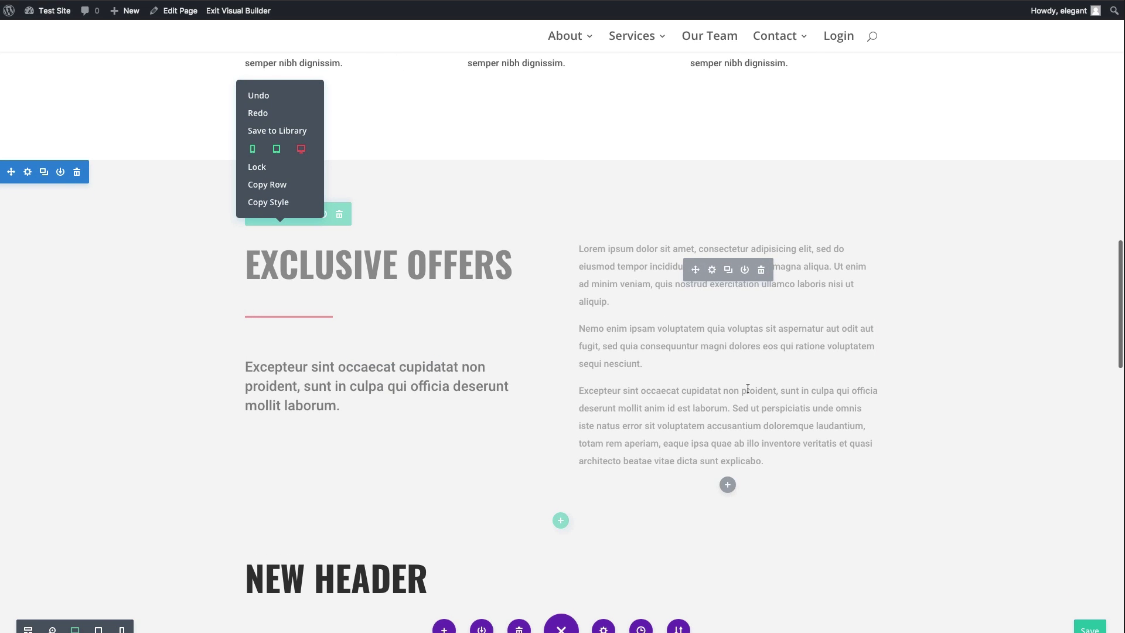
scroll(748, 388, "down", 5)
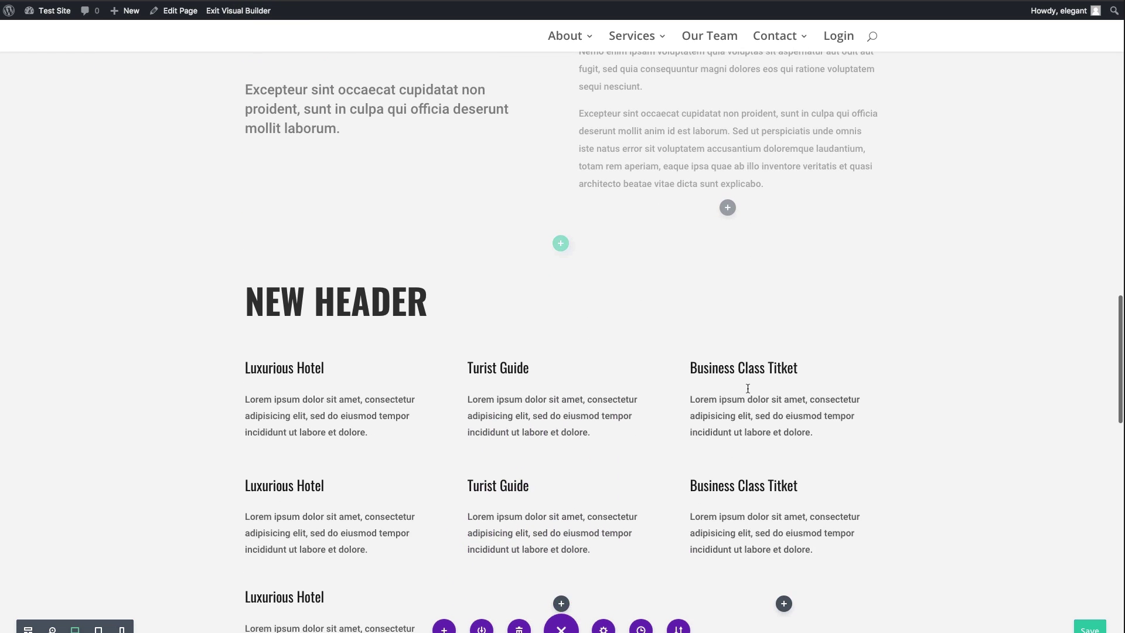
scroll(747, 389, "up", 5)
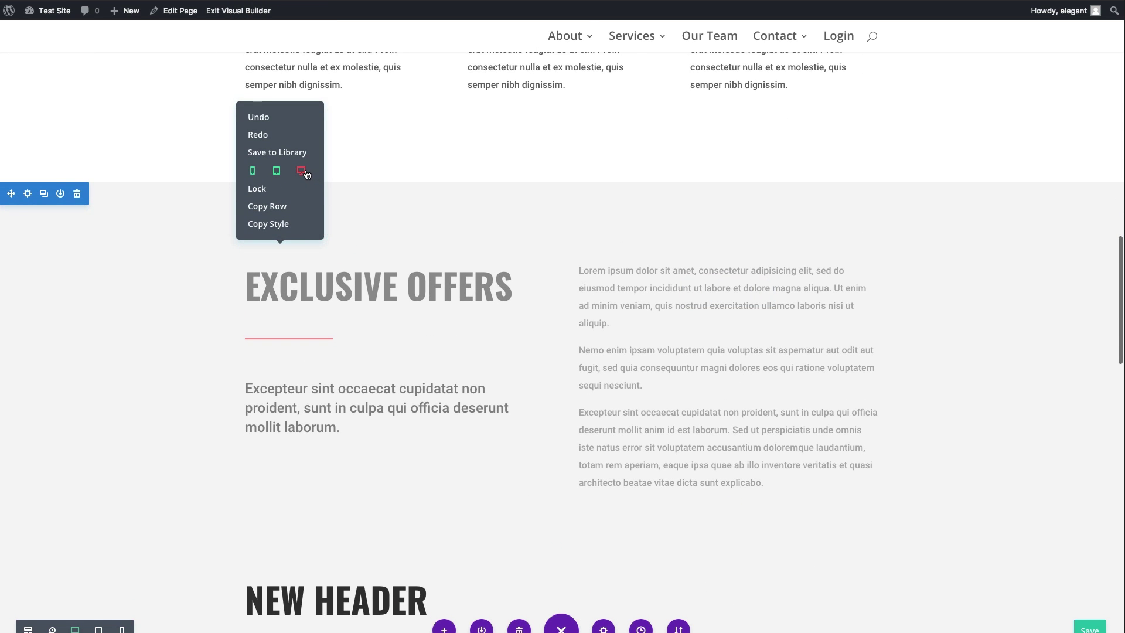
left_click(302, 171)
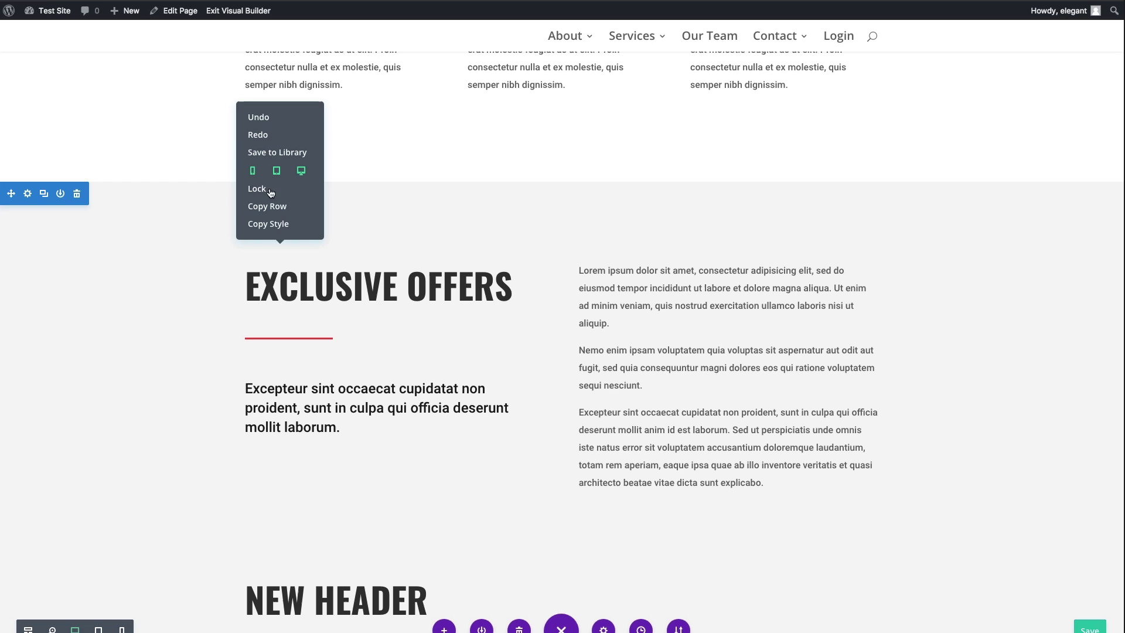
Close the right-click menu, leaving the Exclusive Offers row fully visible.
left_click(176, 283)
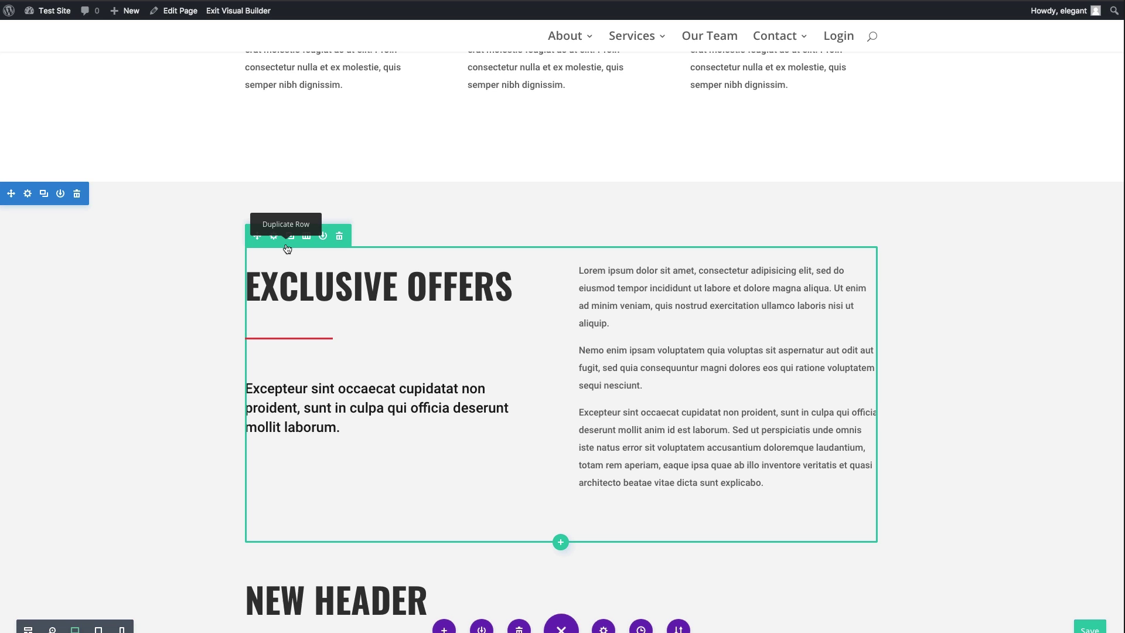
Lock the Exclusive Offers row, then unlock it so its modules are editable again.
right_click(287, 250)
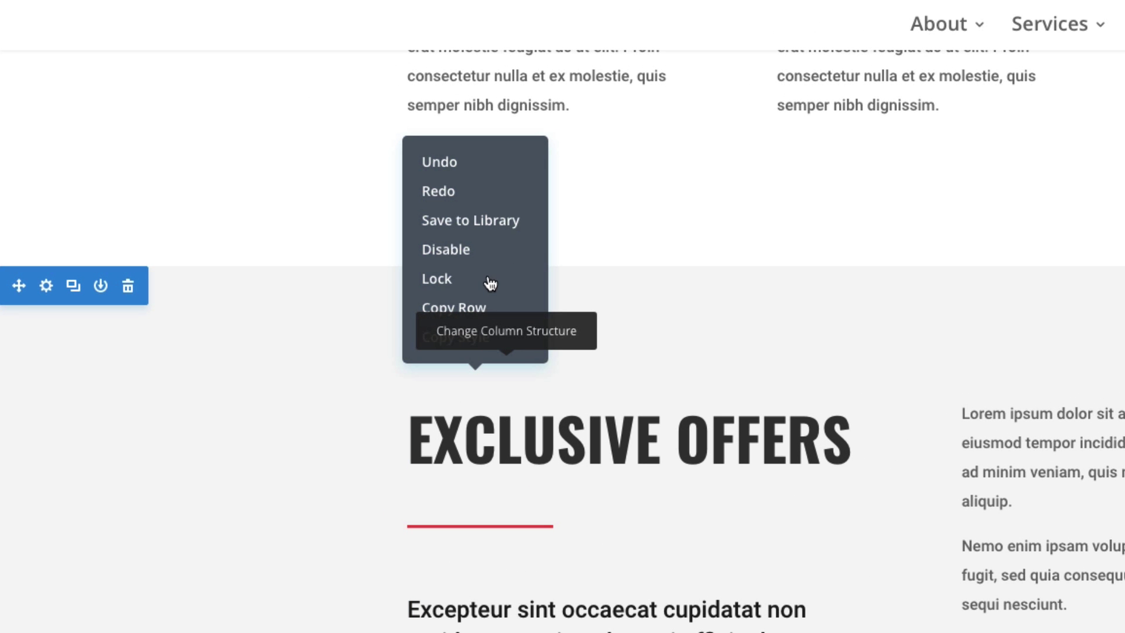
left_click(445, 279)
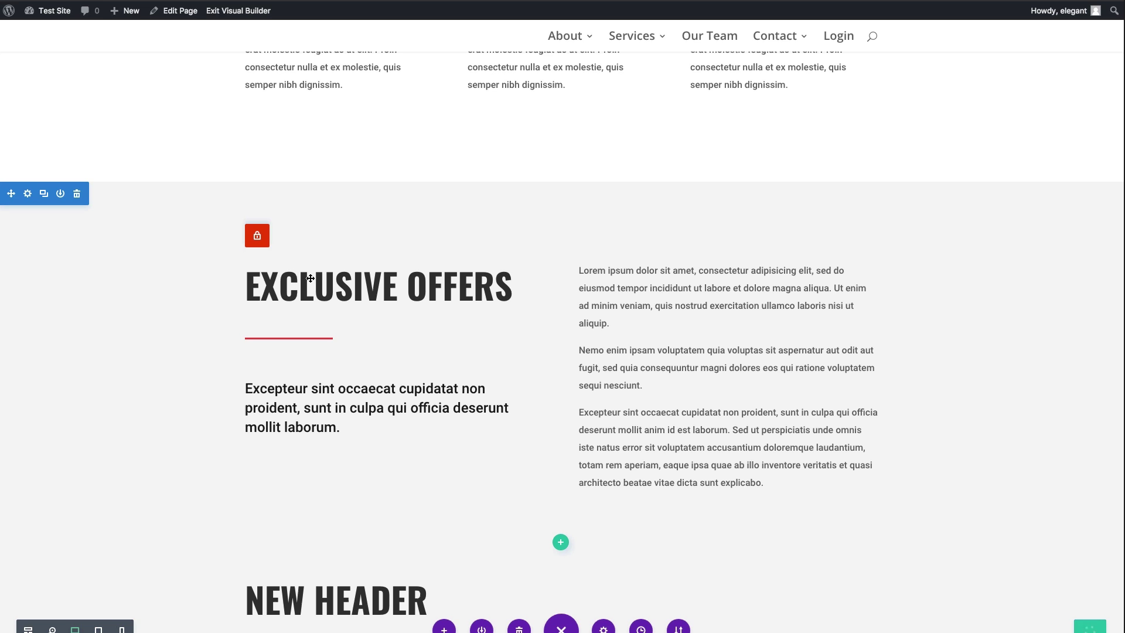
right_click(265, 248)
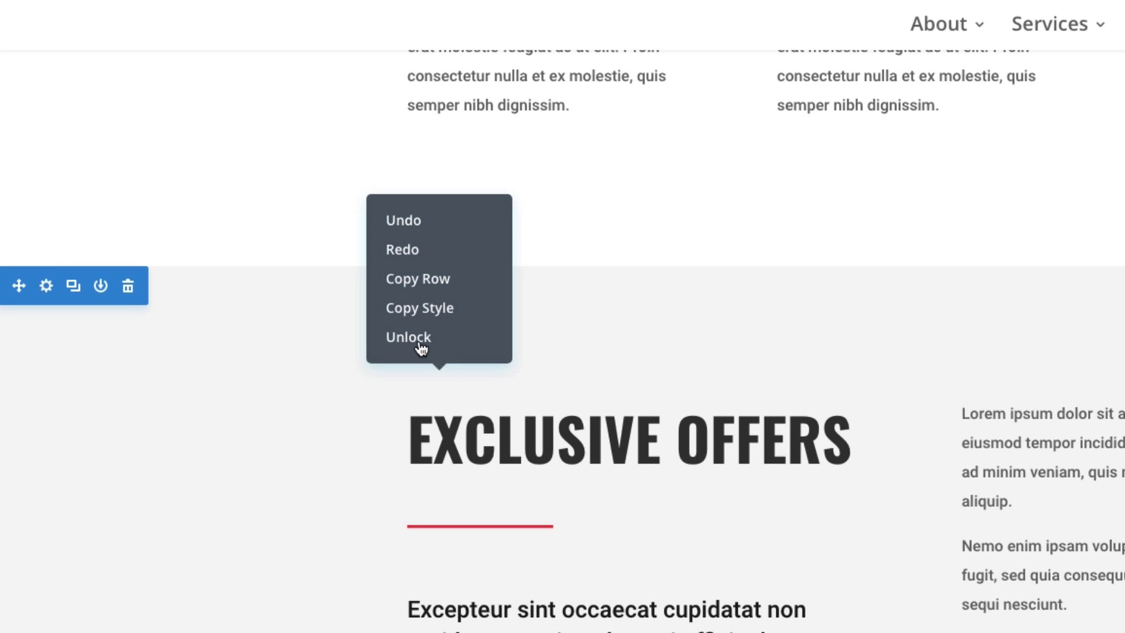
left_click(421, 347)
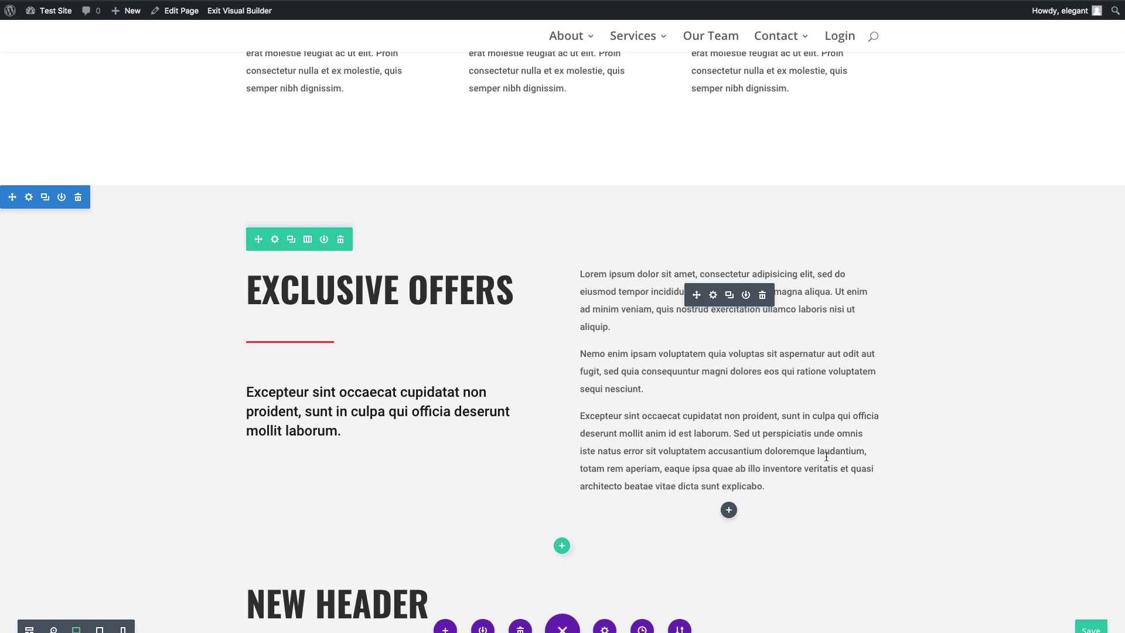
scroll(823, 455, "up", 7)
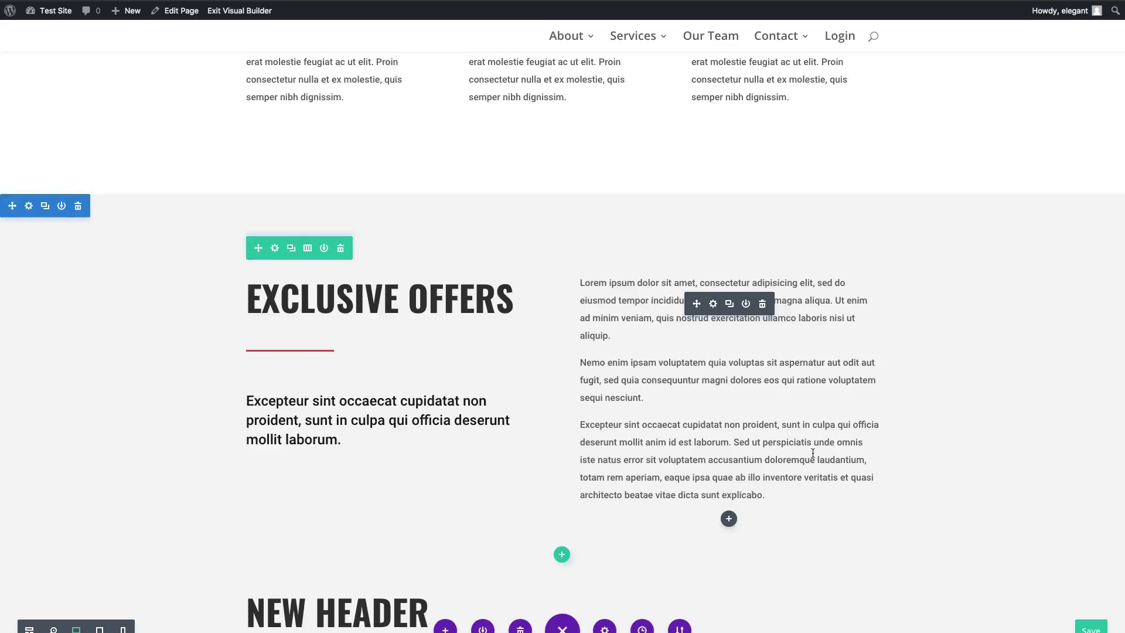
Copy the team photo module from its right-click menu.
scroll(813, 453, "up", 4)
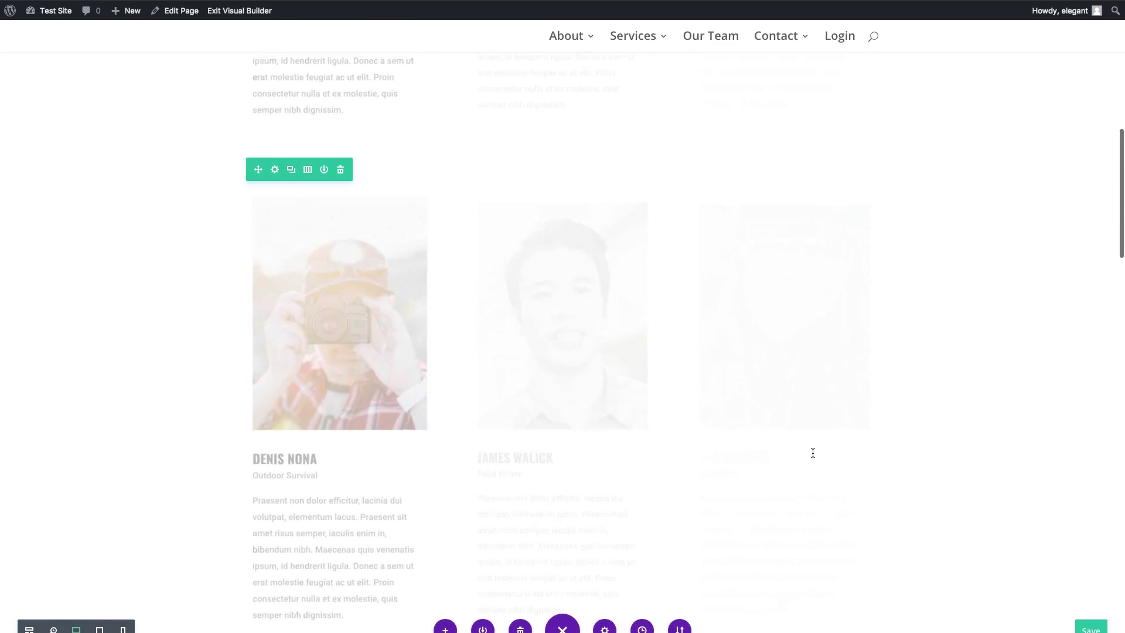
scroll(813, 453, "down", 16)
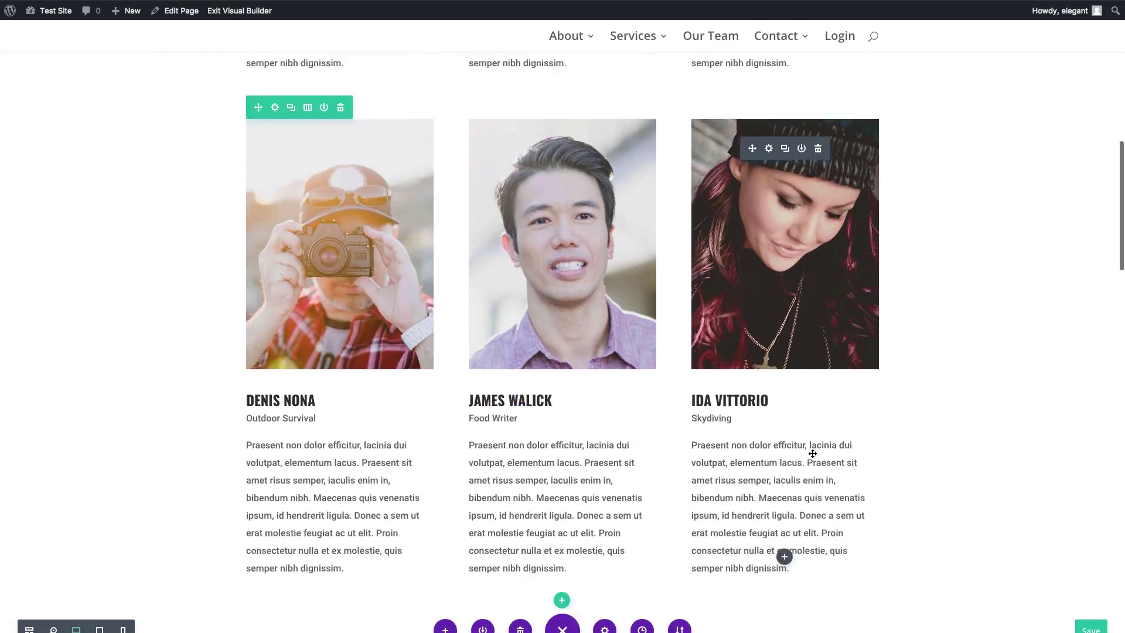
scroll(813, 453, "up", 11)
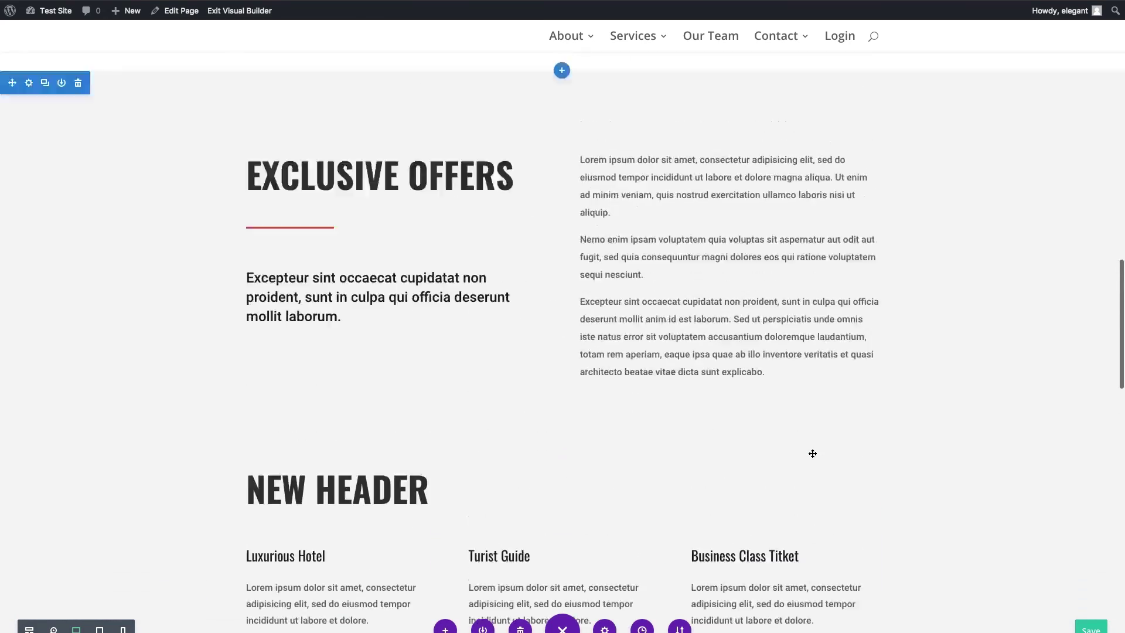
scroll(536, 274, "up", 2)
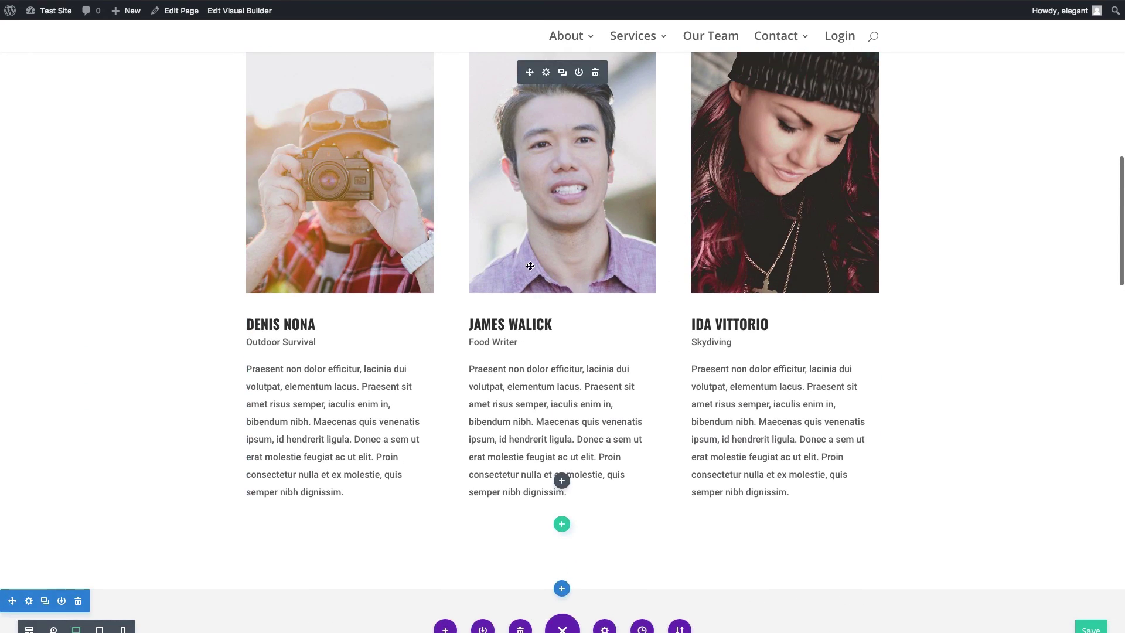
scroll(587, 286, "down", 10)
scroll(587, 286, "down", 12)
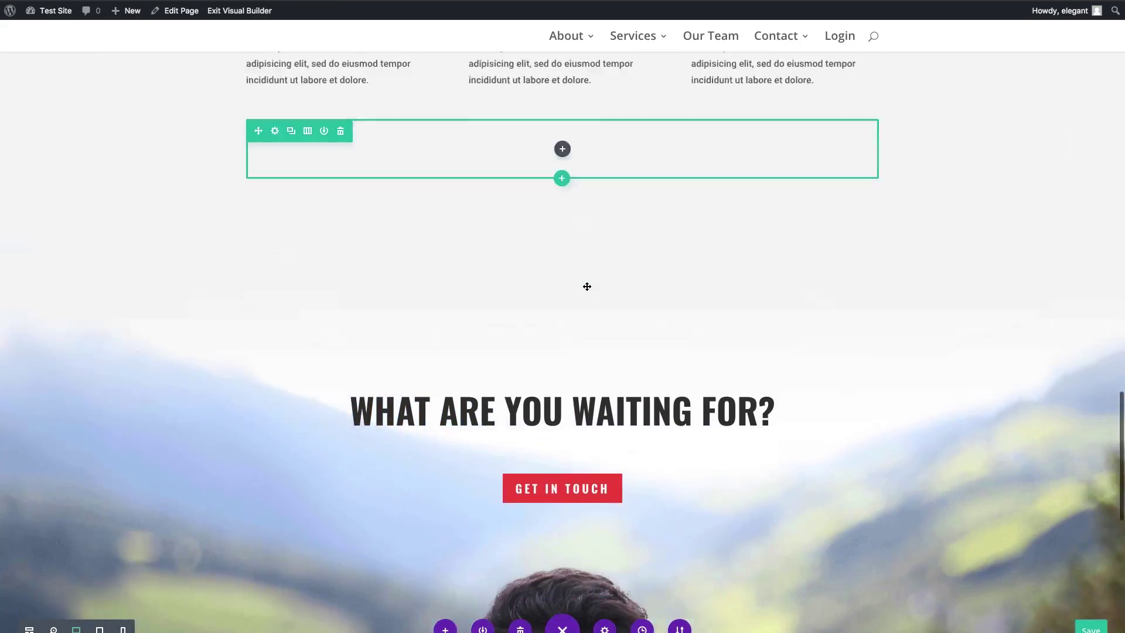
scroll(587, 286, "up", 13)
scroll(587, 286, "up", 12)
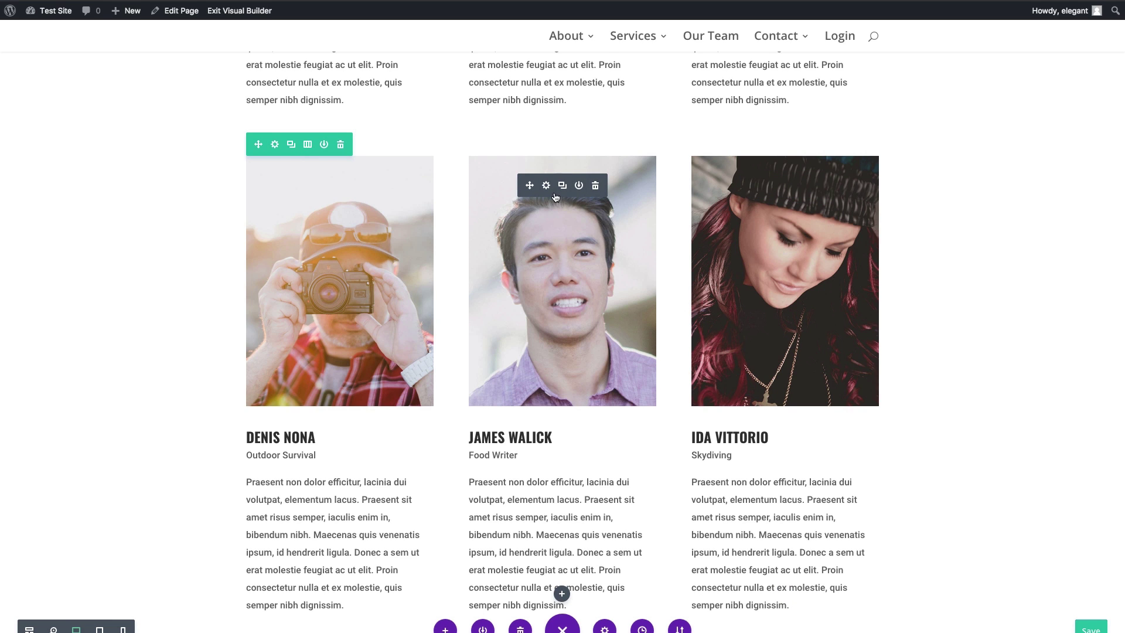
right_click(556, 197)
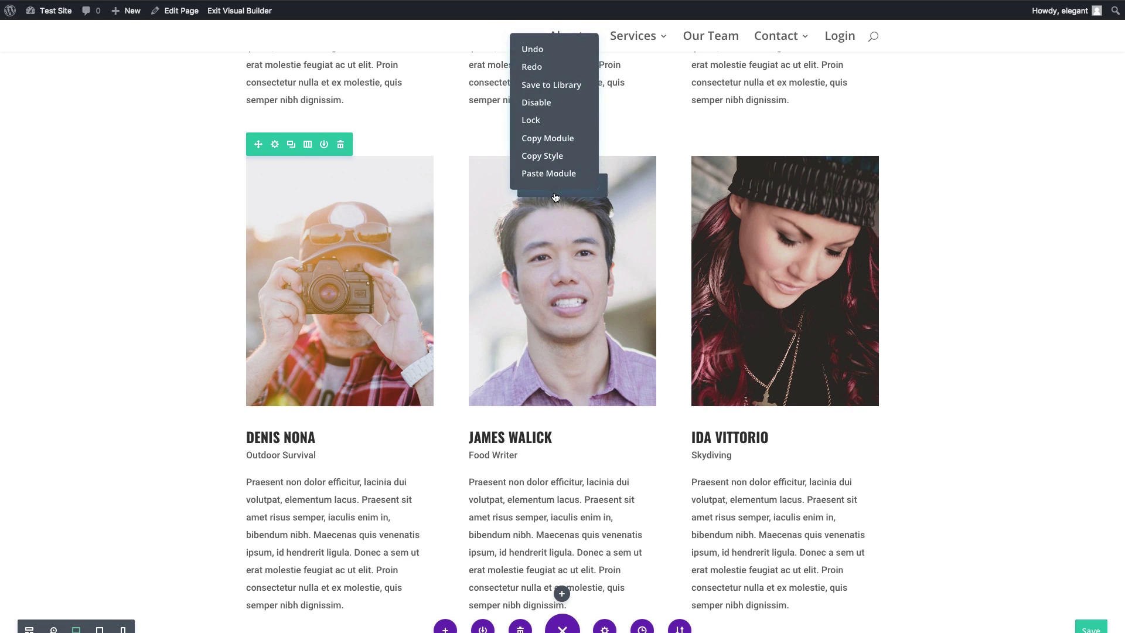
left_click(545, 141)
Scroll down to the empty row beneath the two rows of service blurbs.
scroll(592, 253, "down", 6)
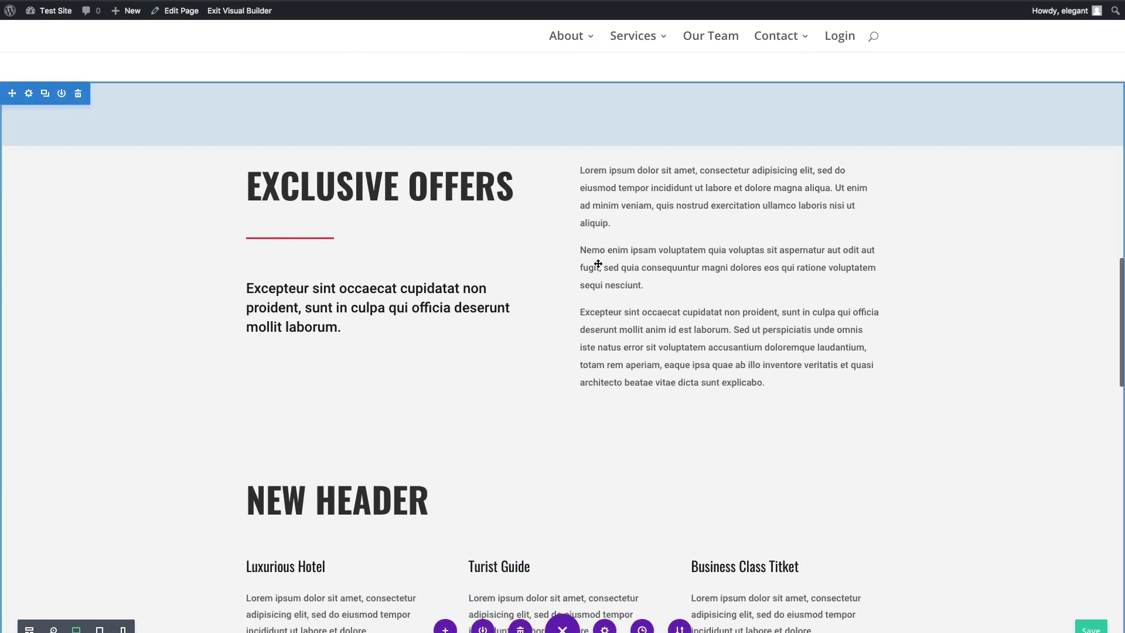
scroll(599, 263, "up", 5)
scroll(615, 281, "down", 6)
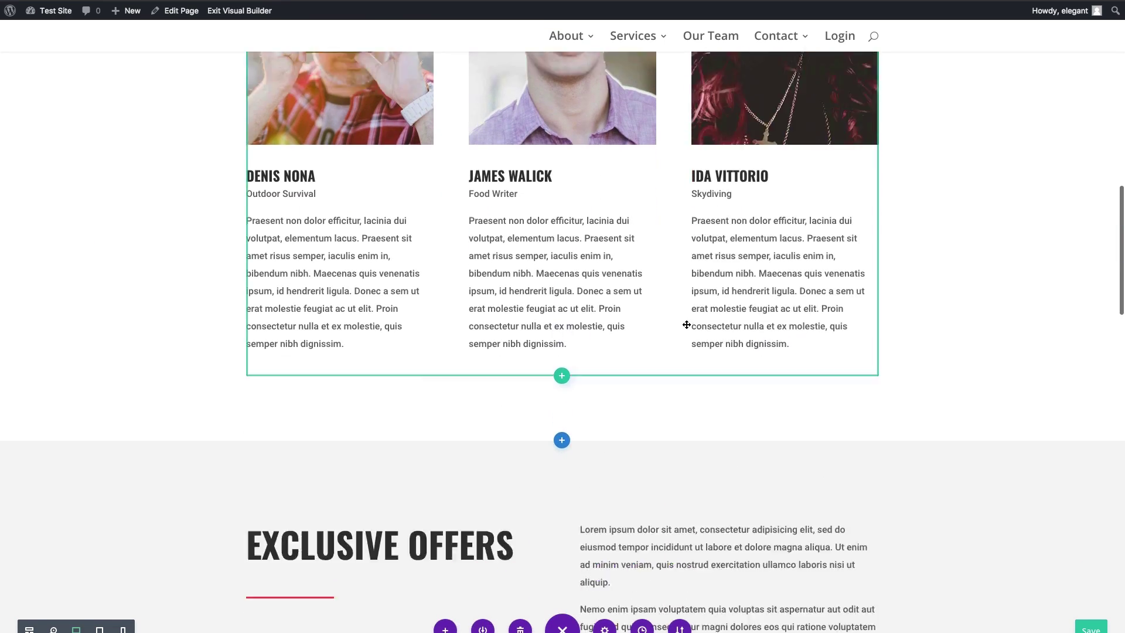
scroll(574, 452, "down", 7)
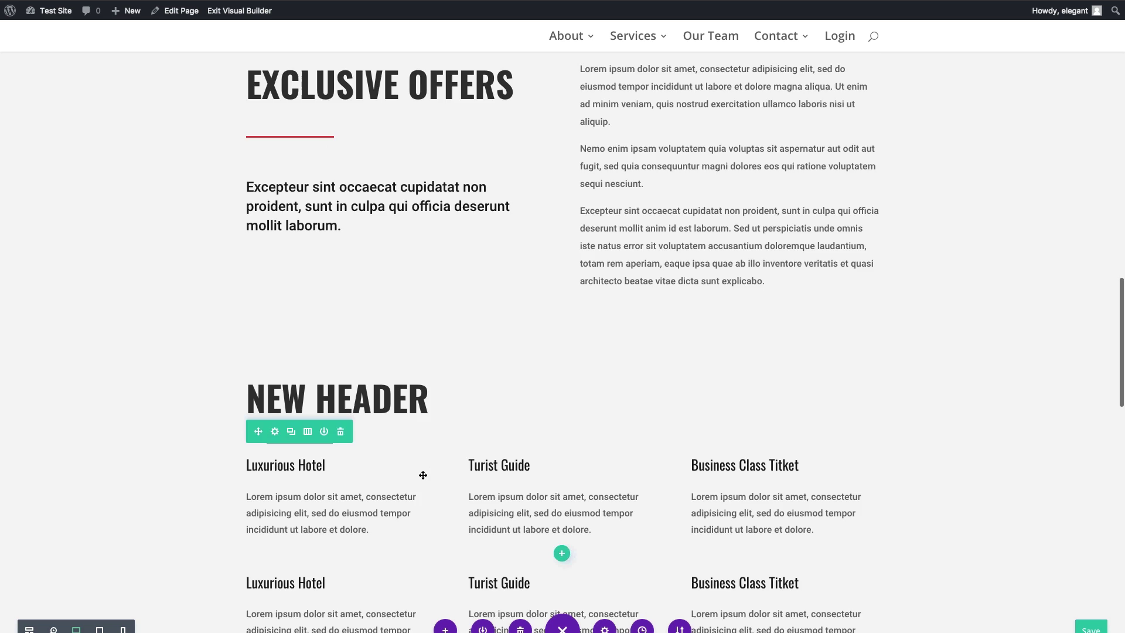
scroll(680, 352, "down", 2)
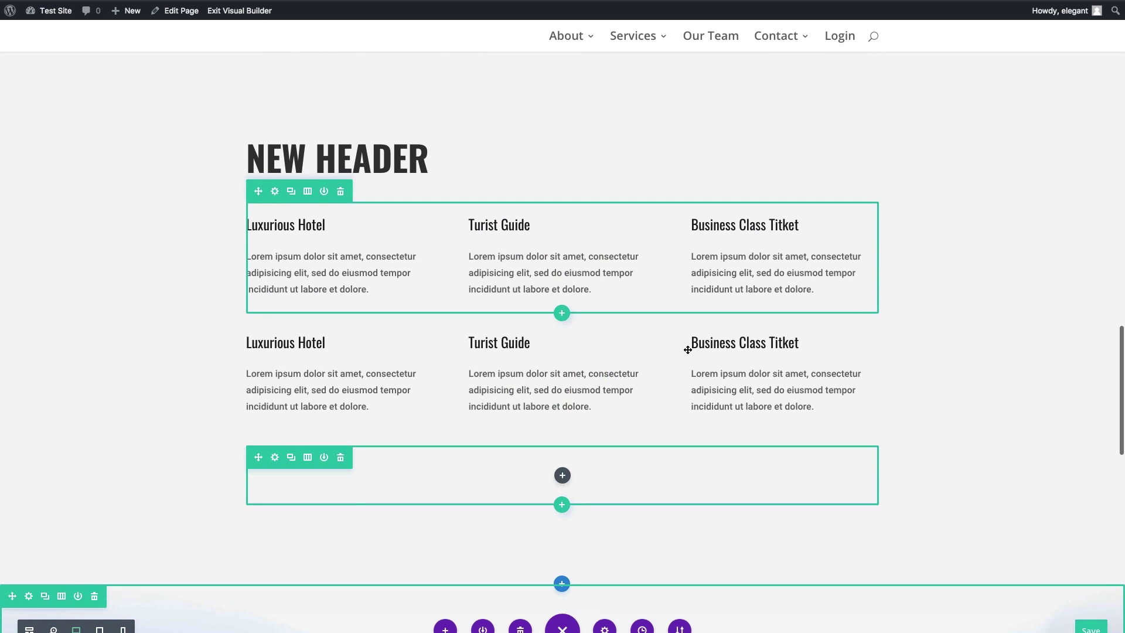
scroll(638, 259, "down", 3)
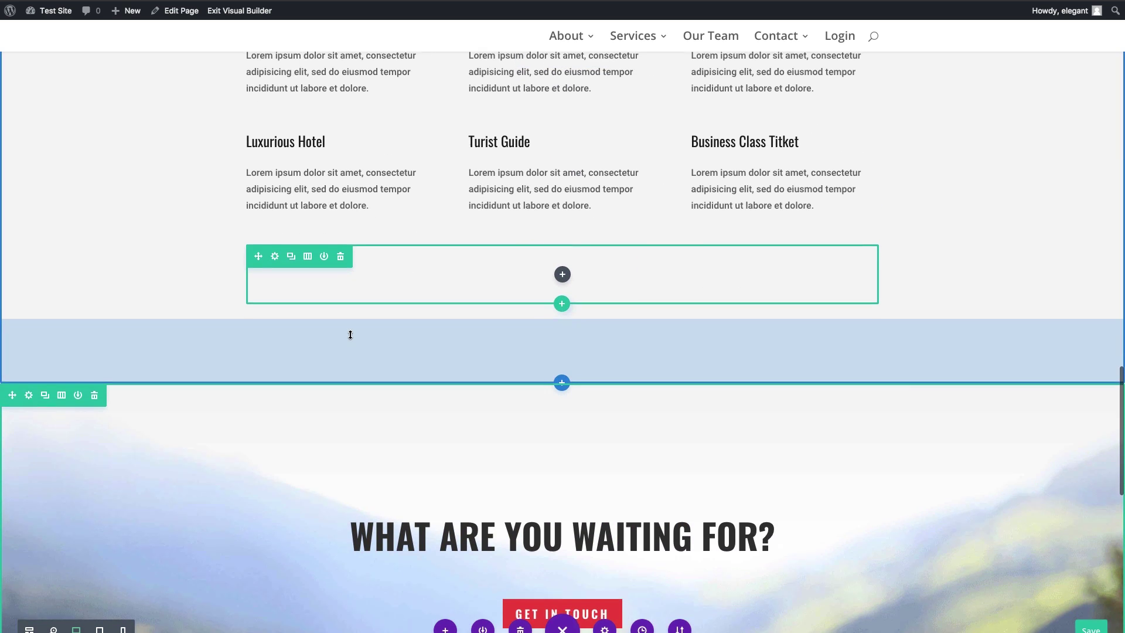
scroll(350, 334, "down", 2)
scroll(352, 333, "up", 2)
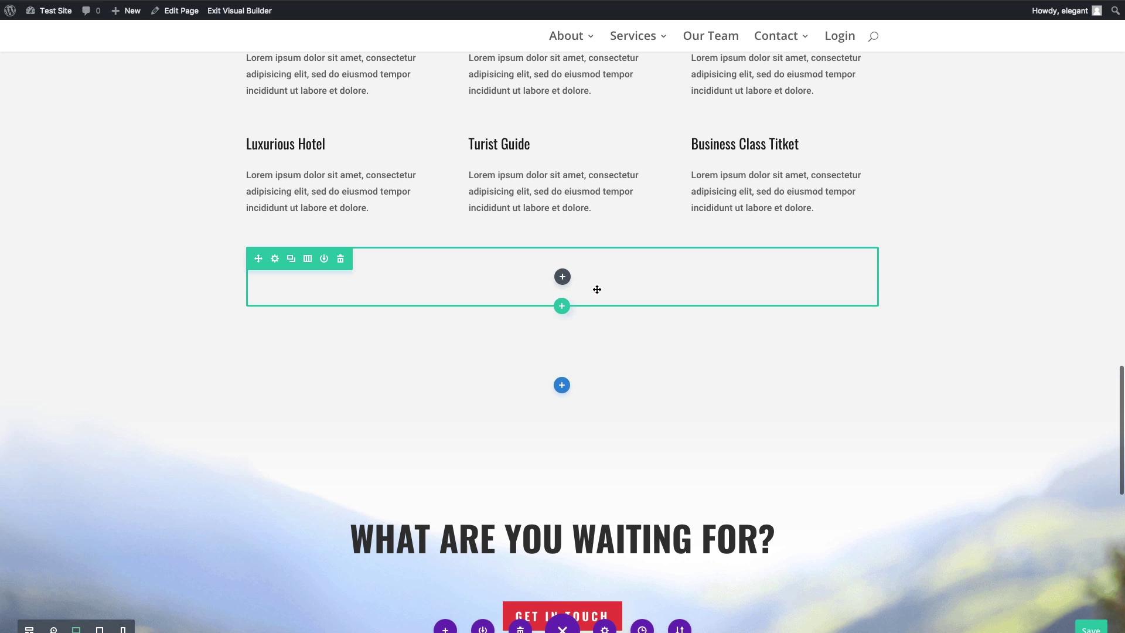
Give the empty row a four-column layout and paste the copied team-member module into column one.
left_click(307, 258)
left_click(252, 162)
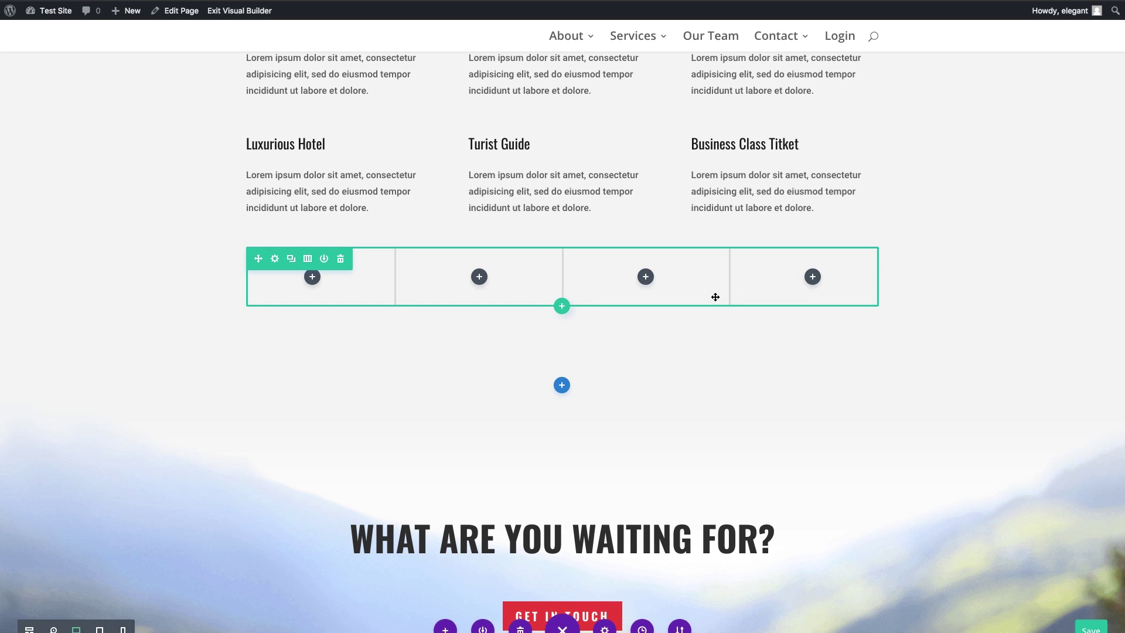
right_click(311, 276)
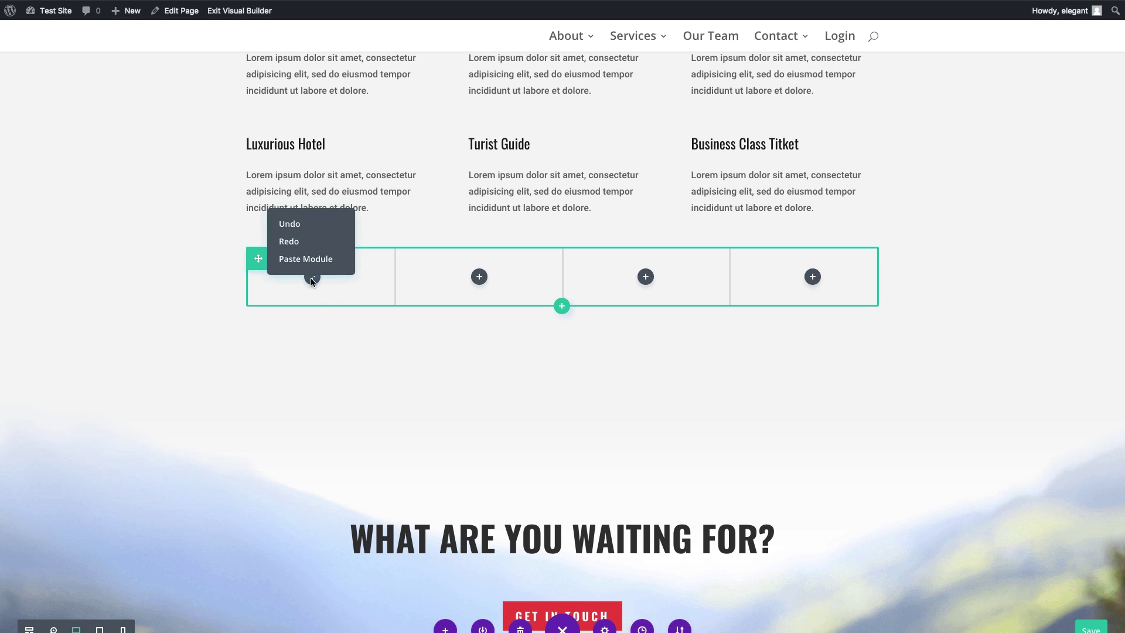
left_click(311, 260)
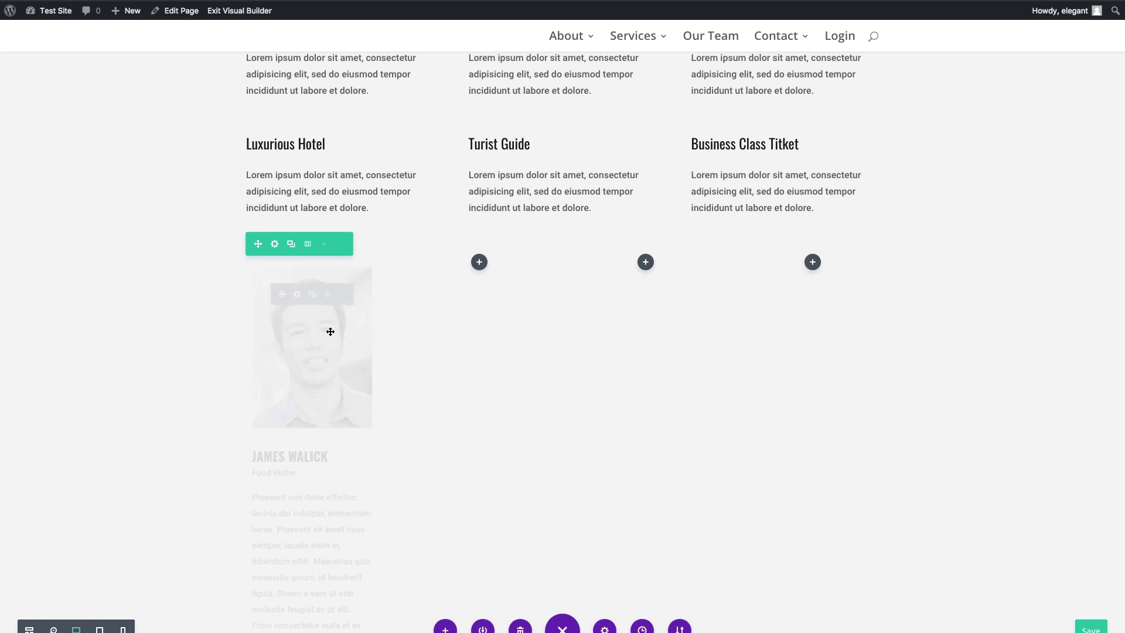
scroll(313, 396, "down", 3)
scroll(315, 398, "up", 3)
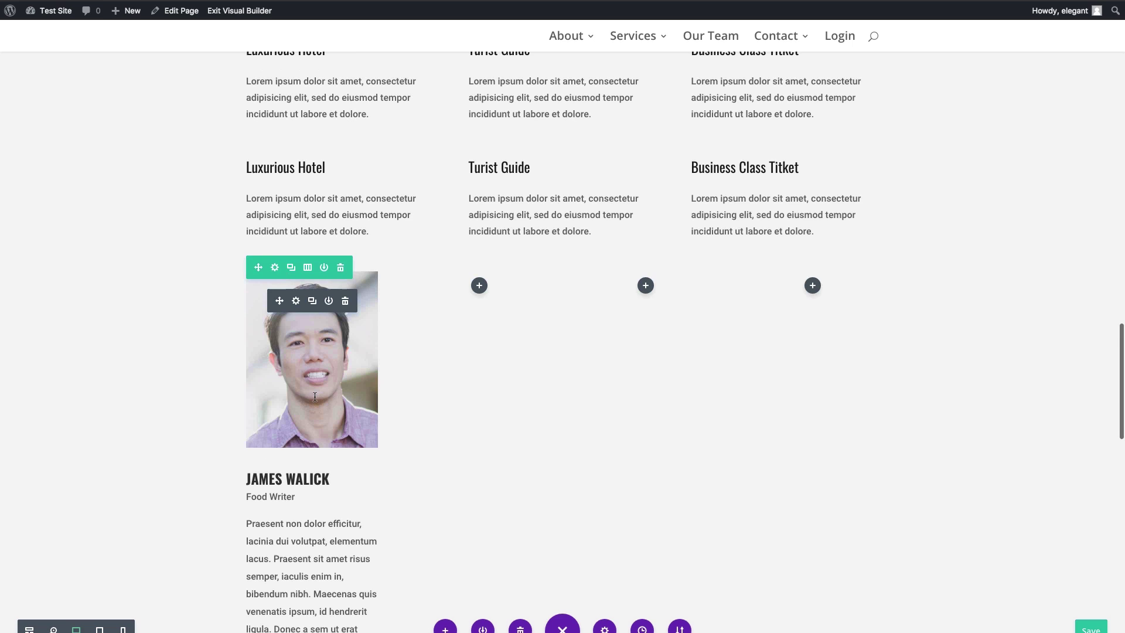
scroll(315, 397, "down", 2)
scroll(314, 397, "up", 2)
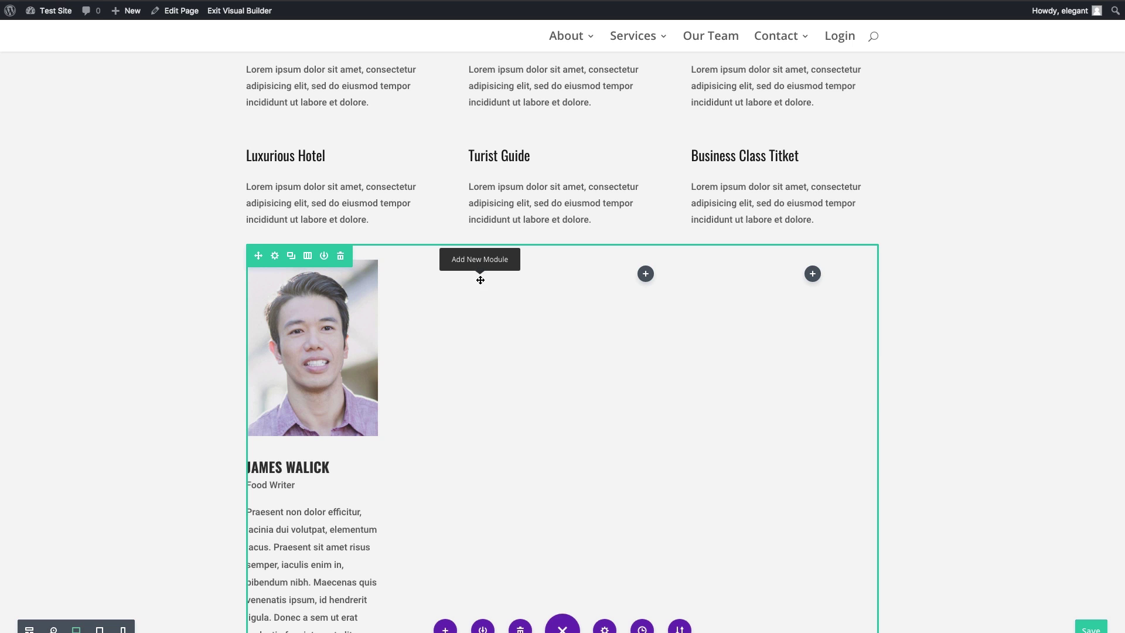
key("ctrl+v")
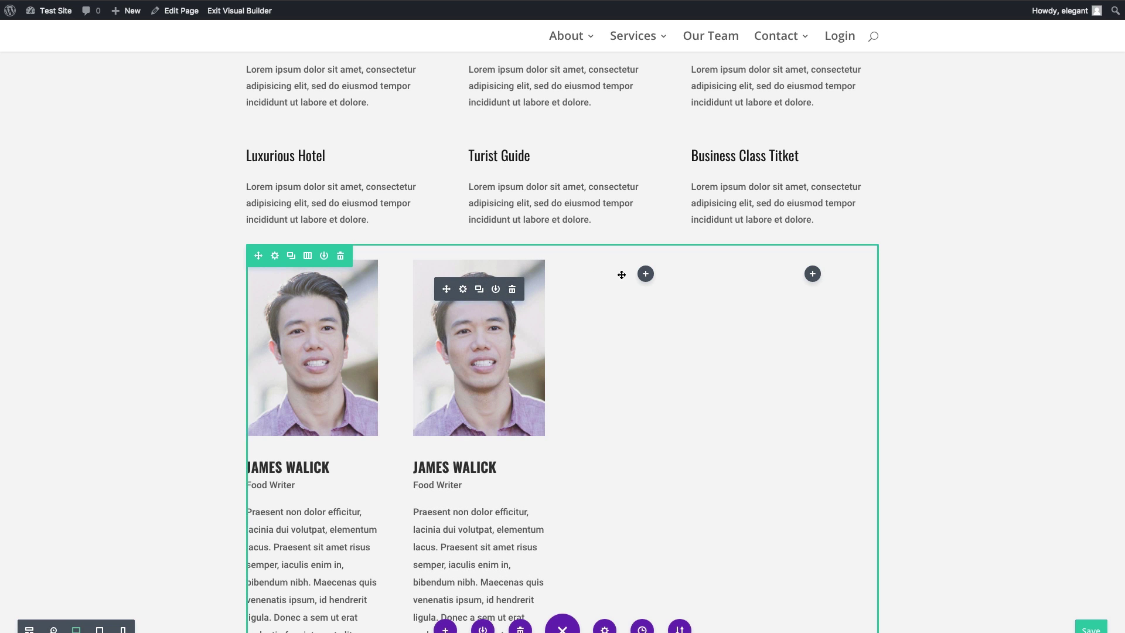
key("ctrl+v")
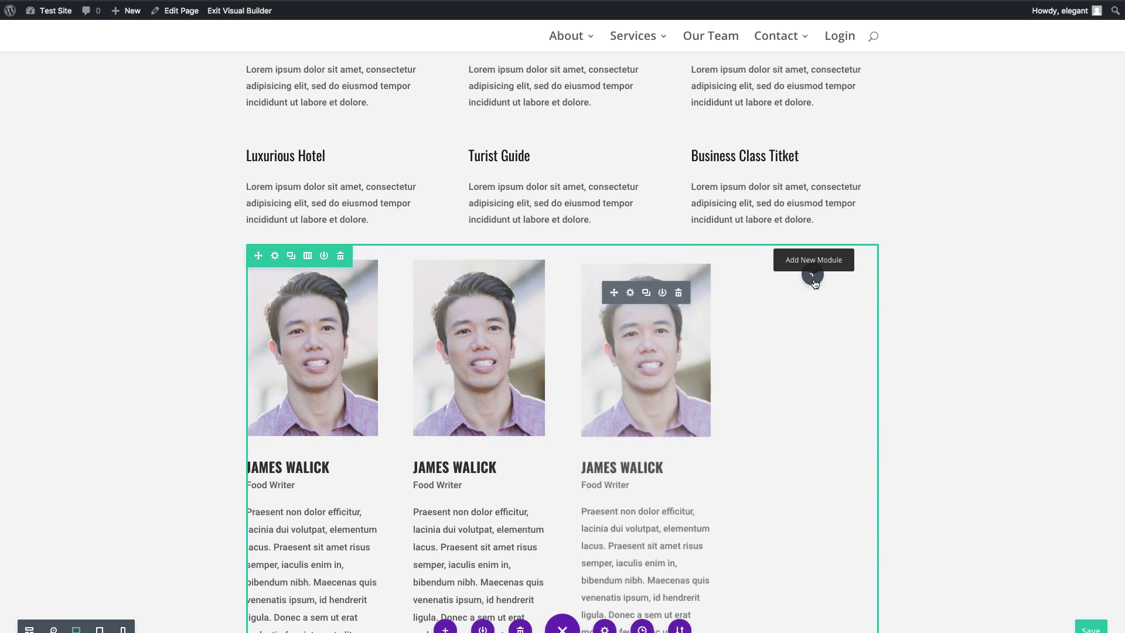
key("ctrl+v")
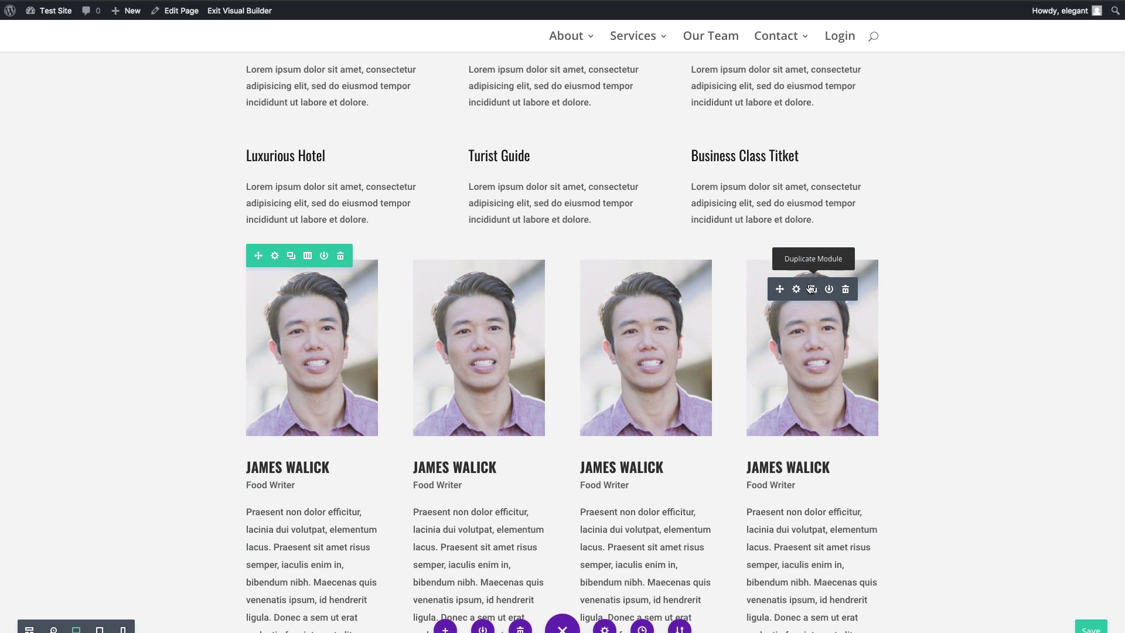
scroll(784, 382, "down", 1)
scroll(784, 383, "down", 3)
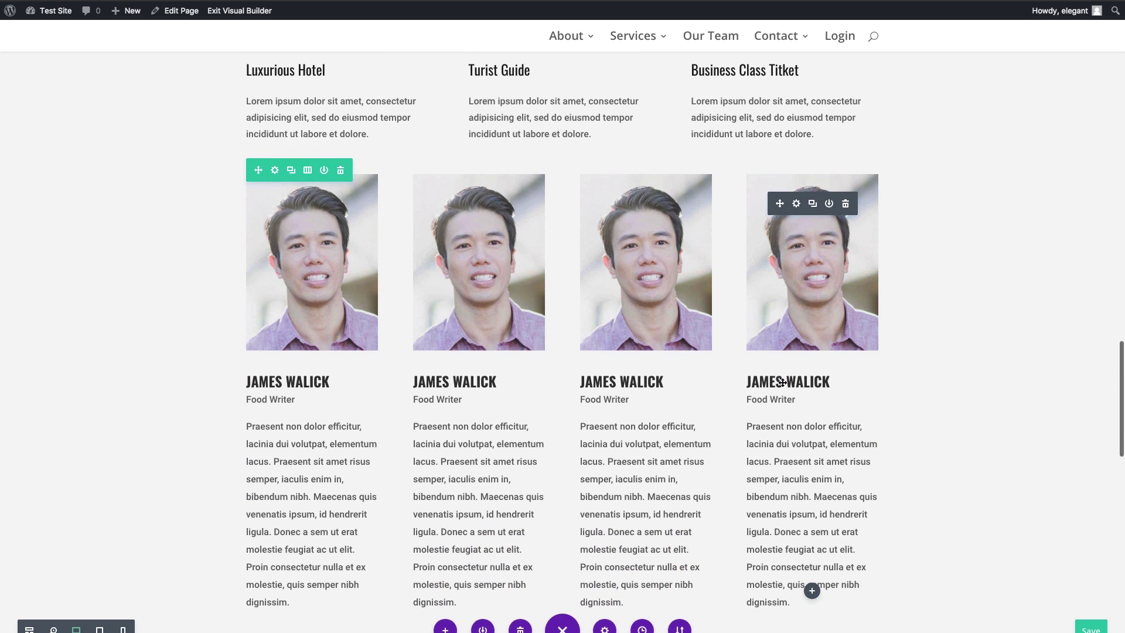
scroll(837, 246, "down", 5)
scroll(829, 248, "up", 6)
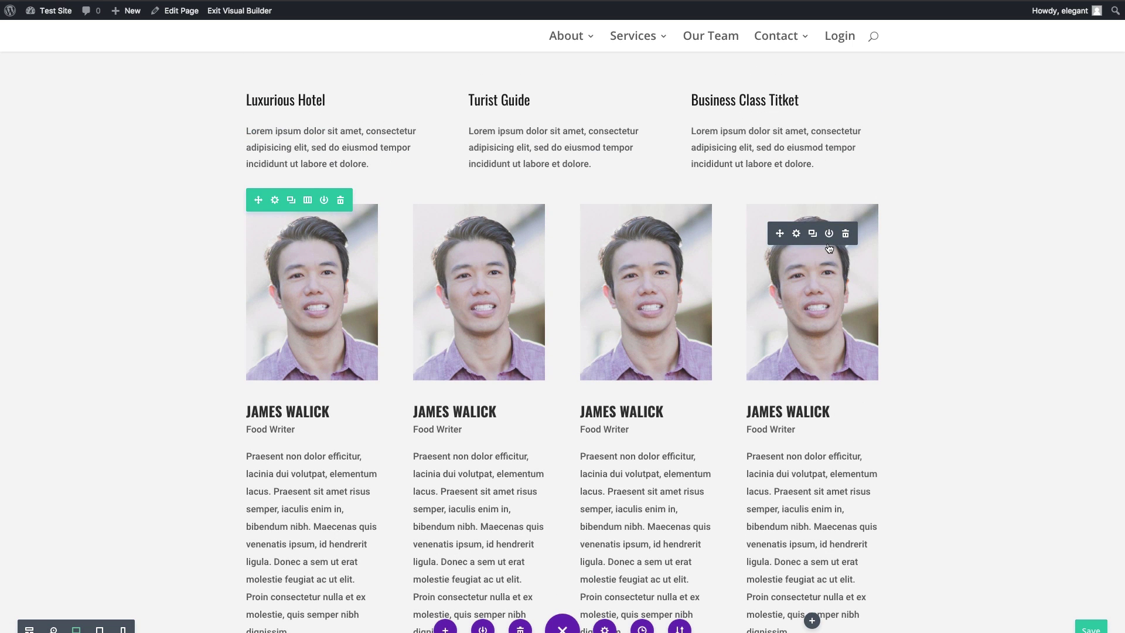
left_click_drag(829, 247, 828, 244)
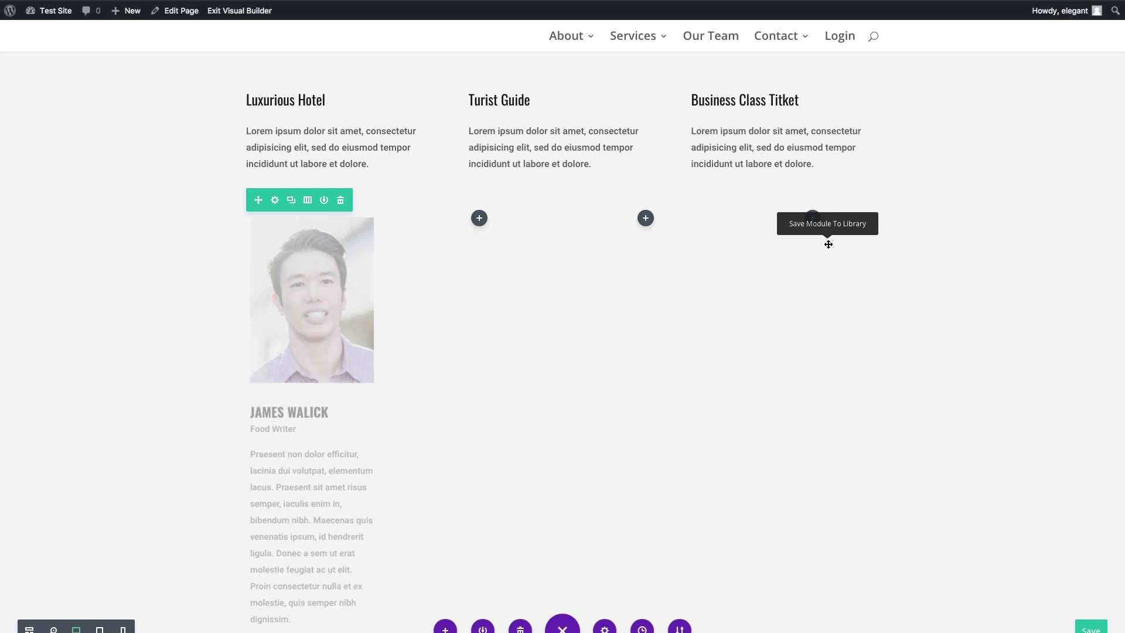
right_click(479, 218)
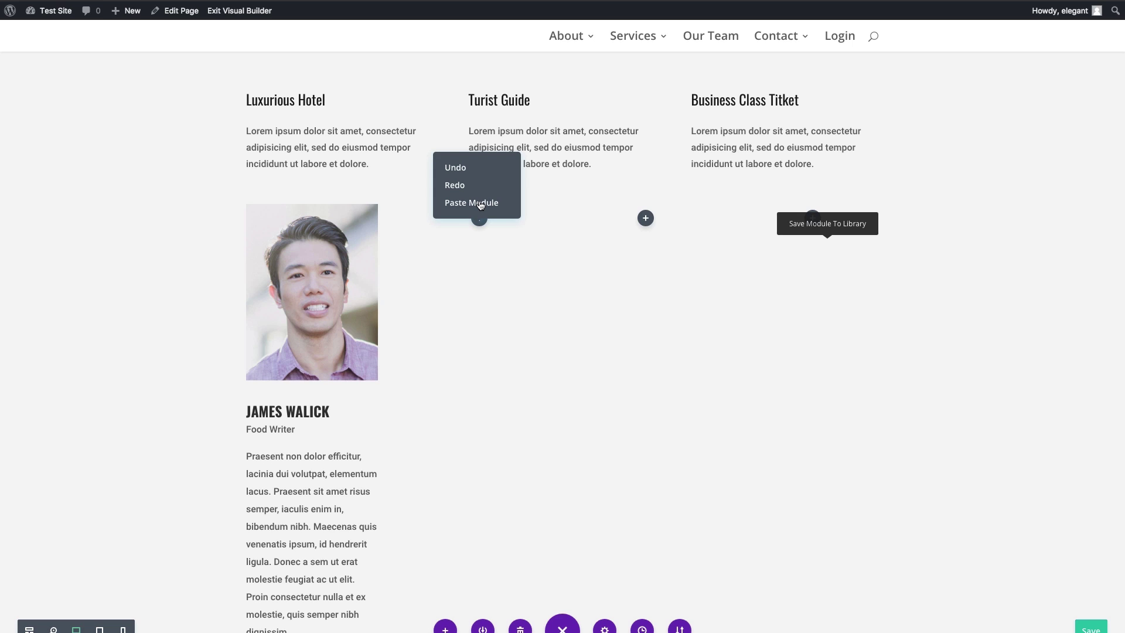
left_click(497, 203)
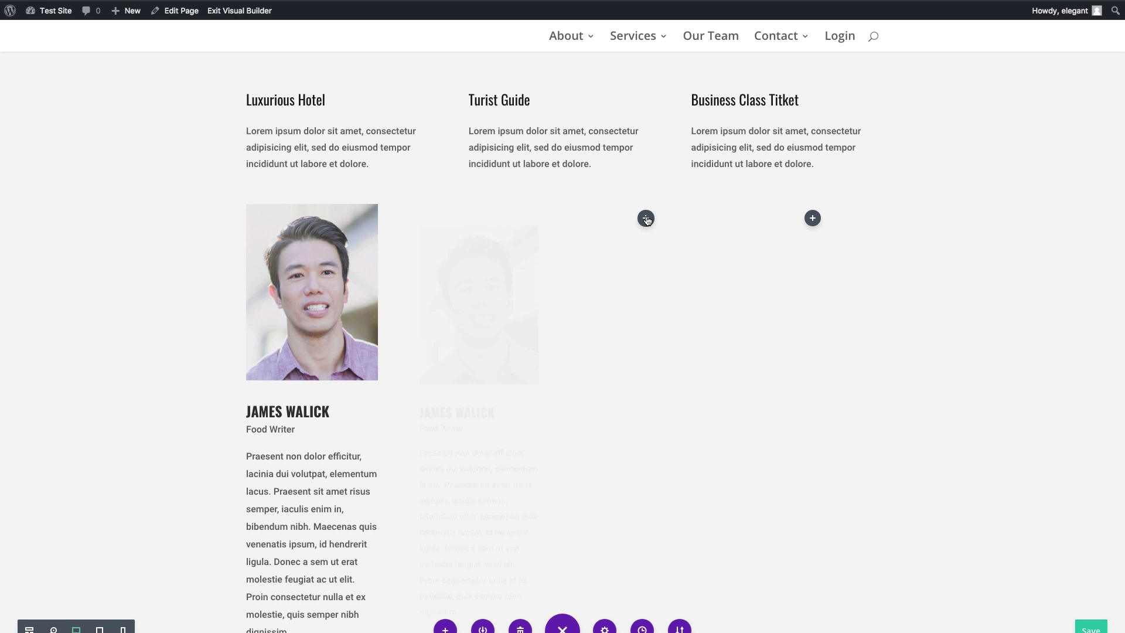
right_click(646, 217)
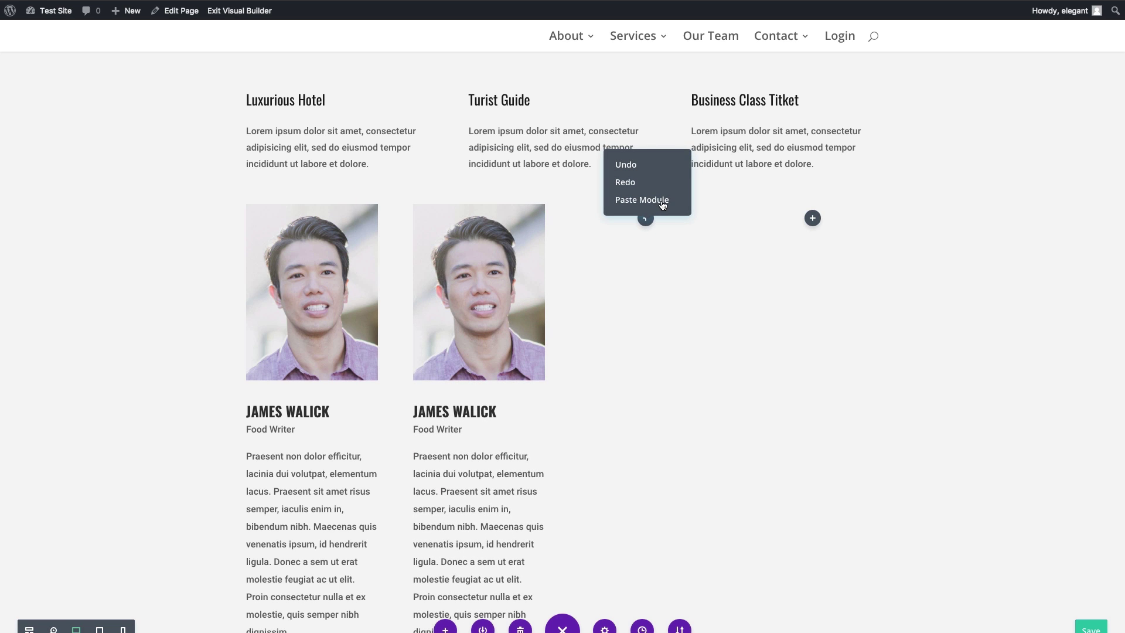
left_click(663, 201)
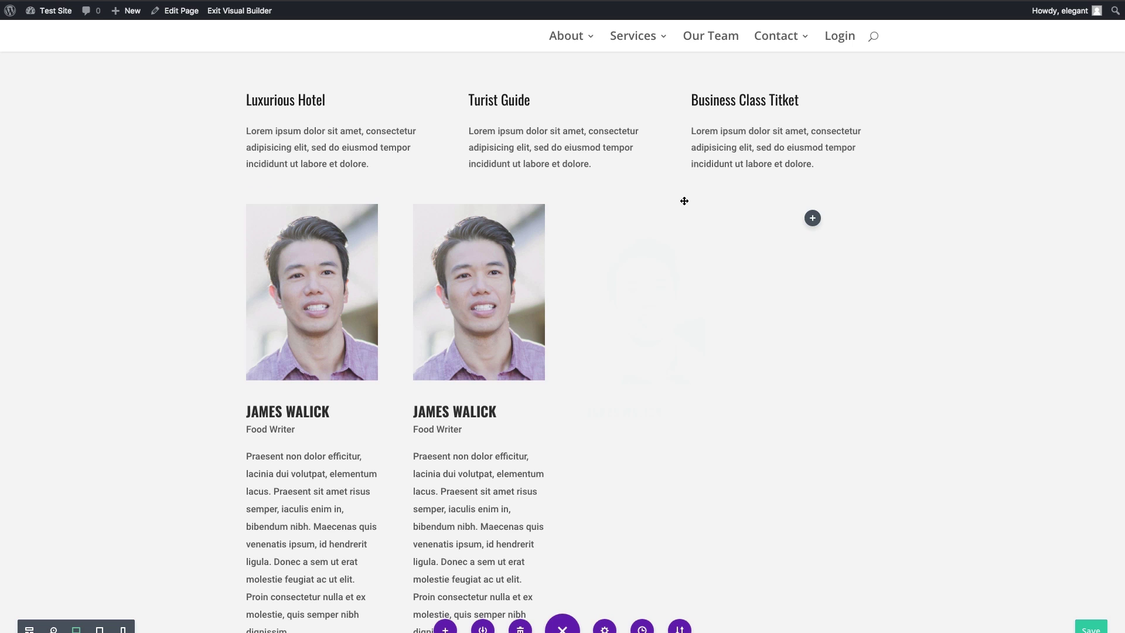
right_click(812, 220)
left_click(809, 200)
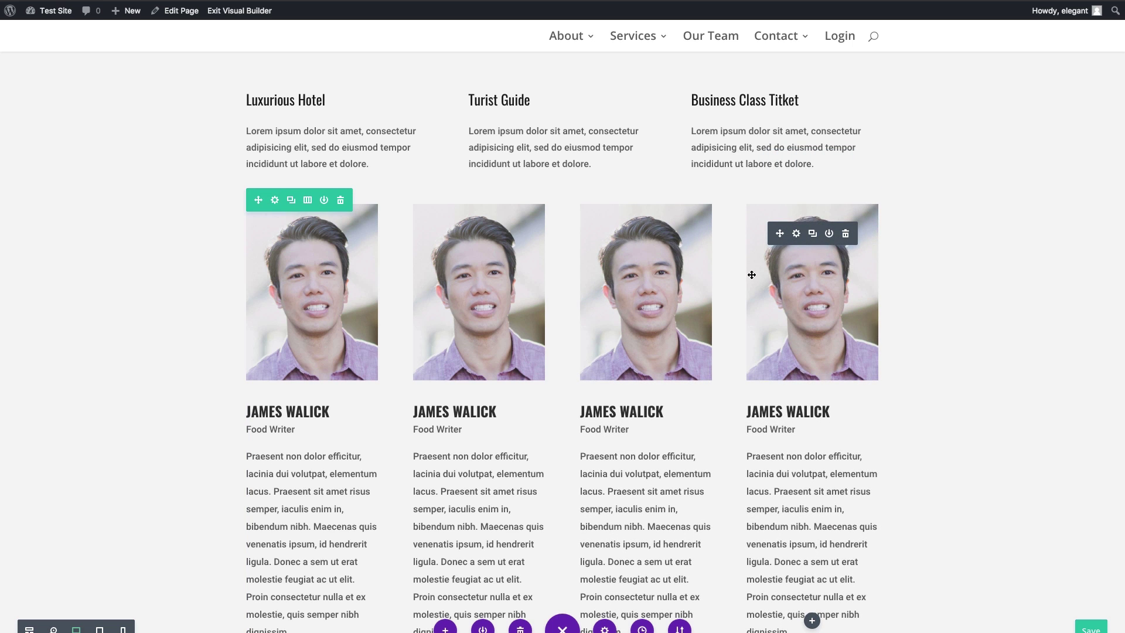
right_click(752, 275)
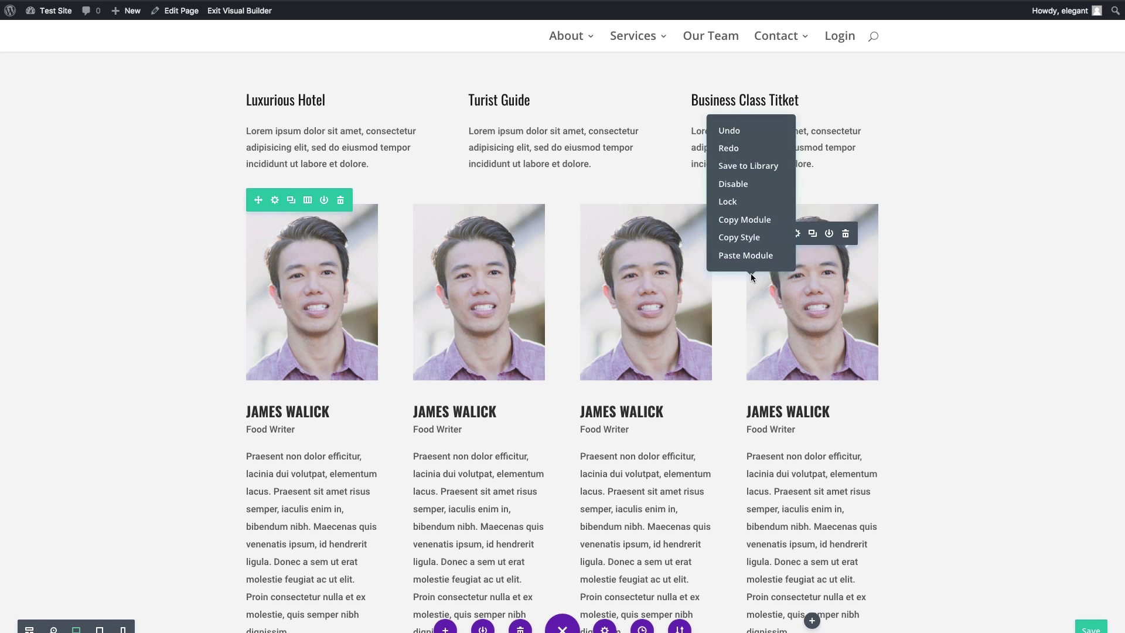
left_click(733, 137)
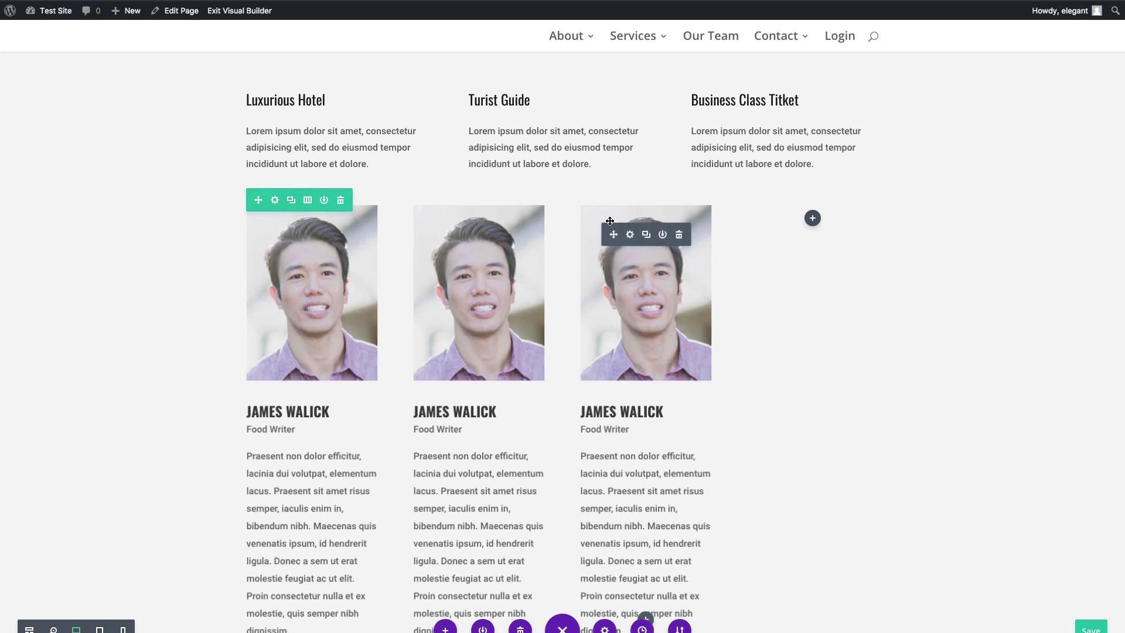
right_click(617, 214)
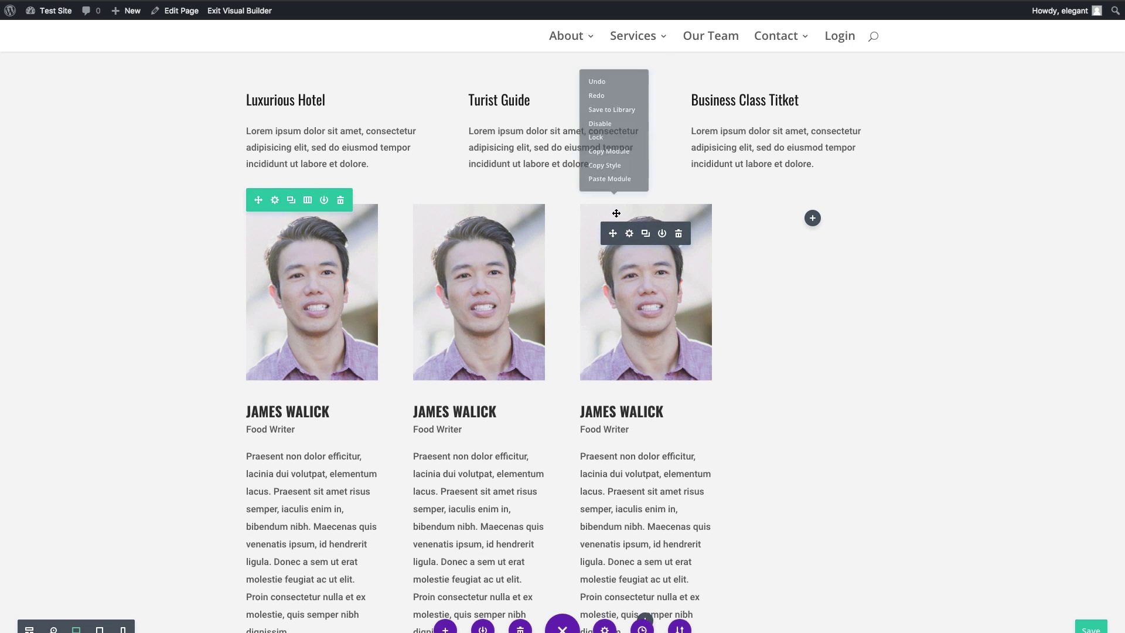
left_click(601, 75)
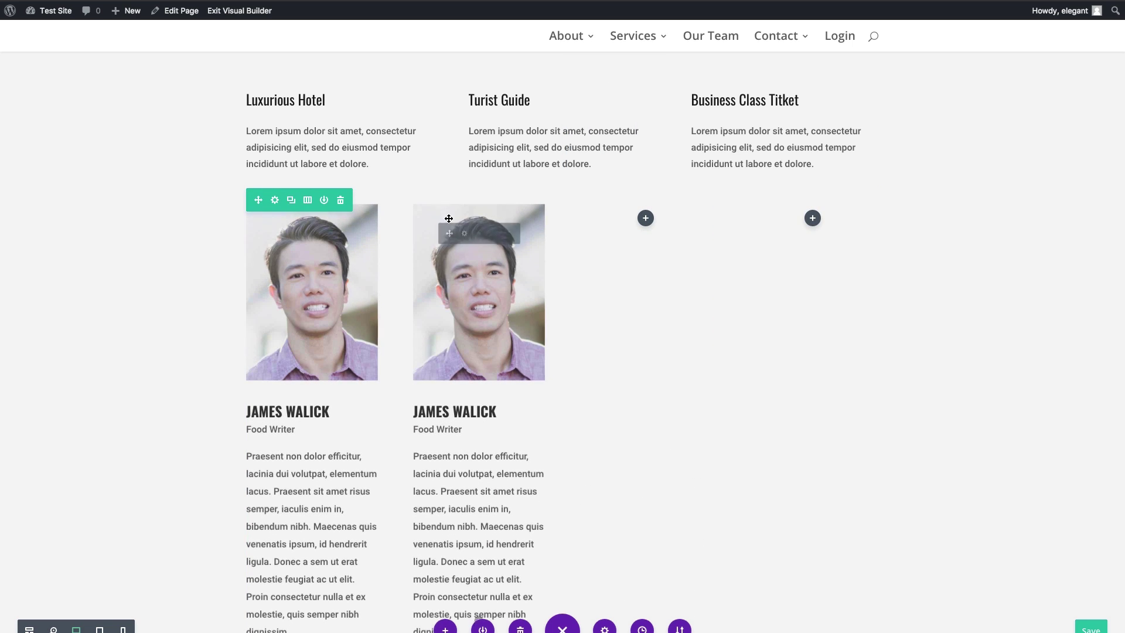
right_click(449, 218)
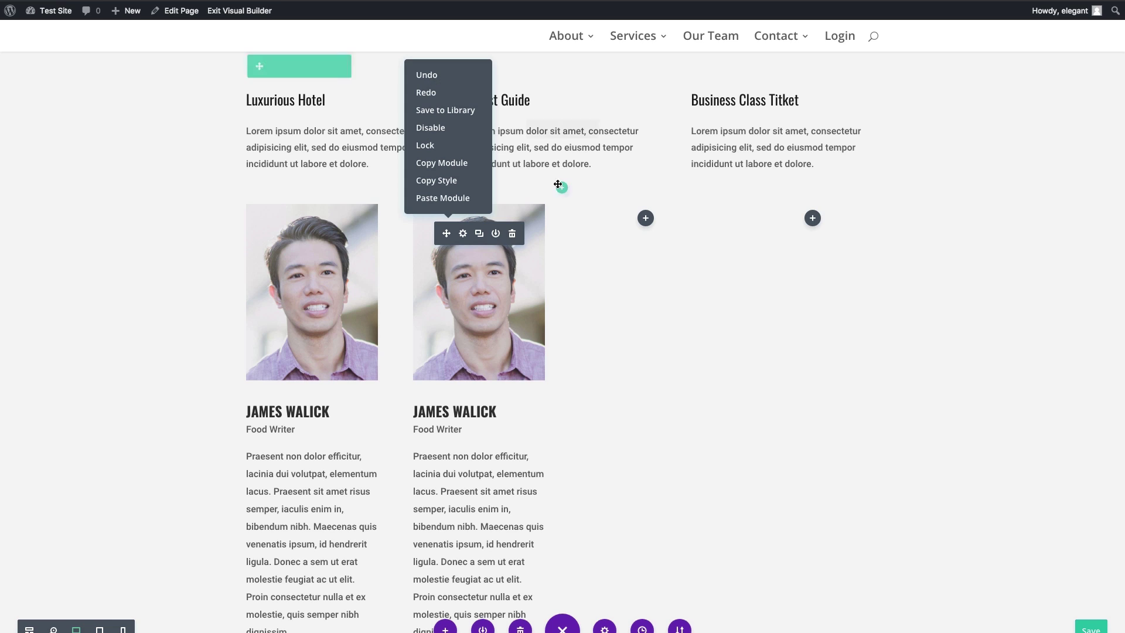
left_click(426, 77)
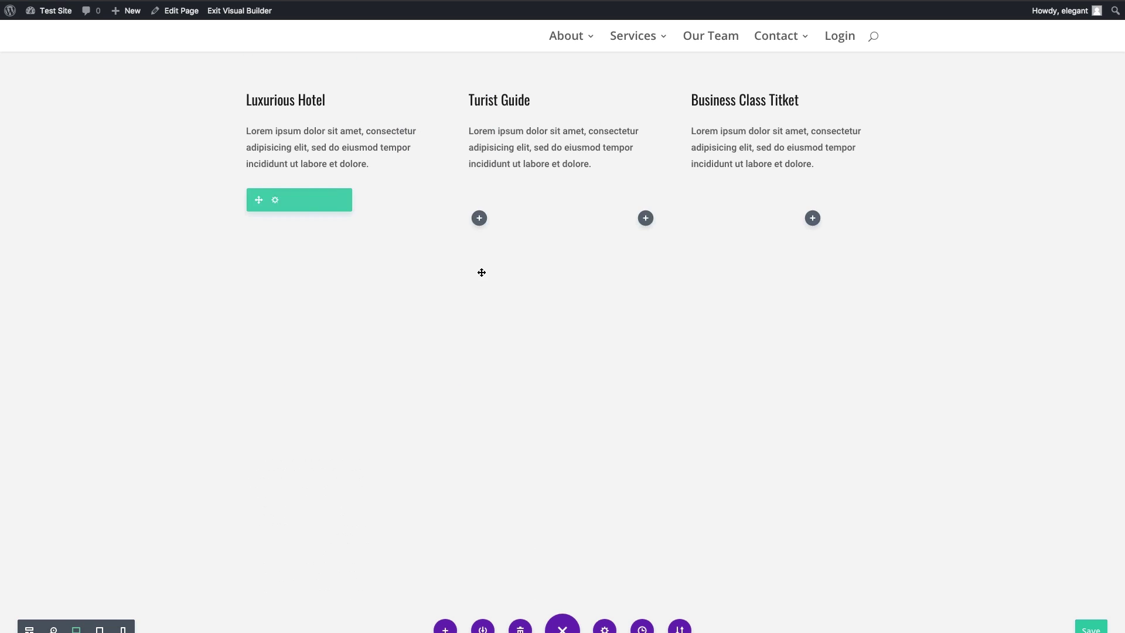
Delete the four-column row holding the team-member module and scroll back up to NEW HEADER.
scroll(424, 350, "up", 2)
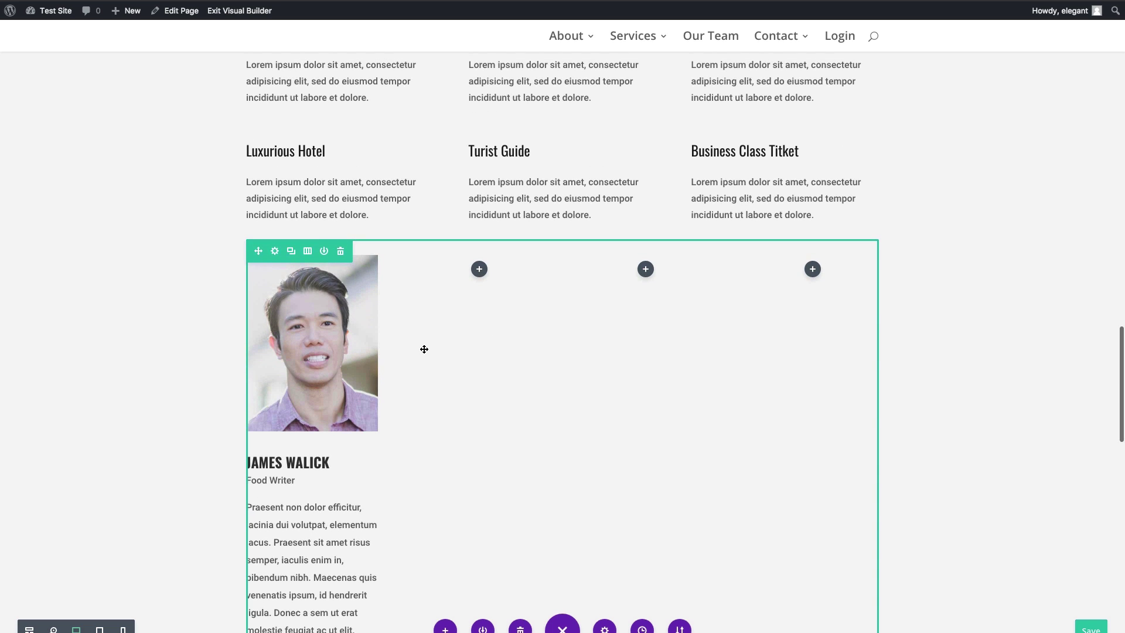
left_click(342, 256)
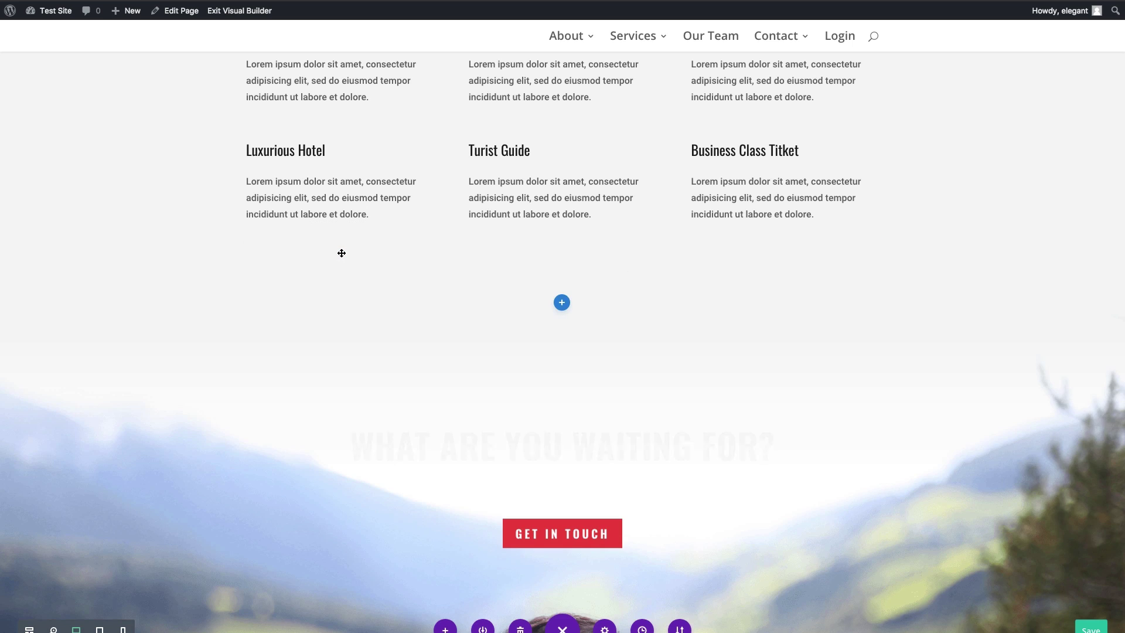
scroll(908, 336, "up", 4)
scroll(908, 336, "up", 3)
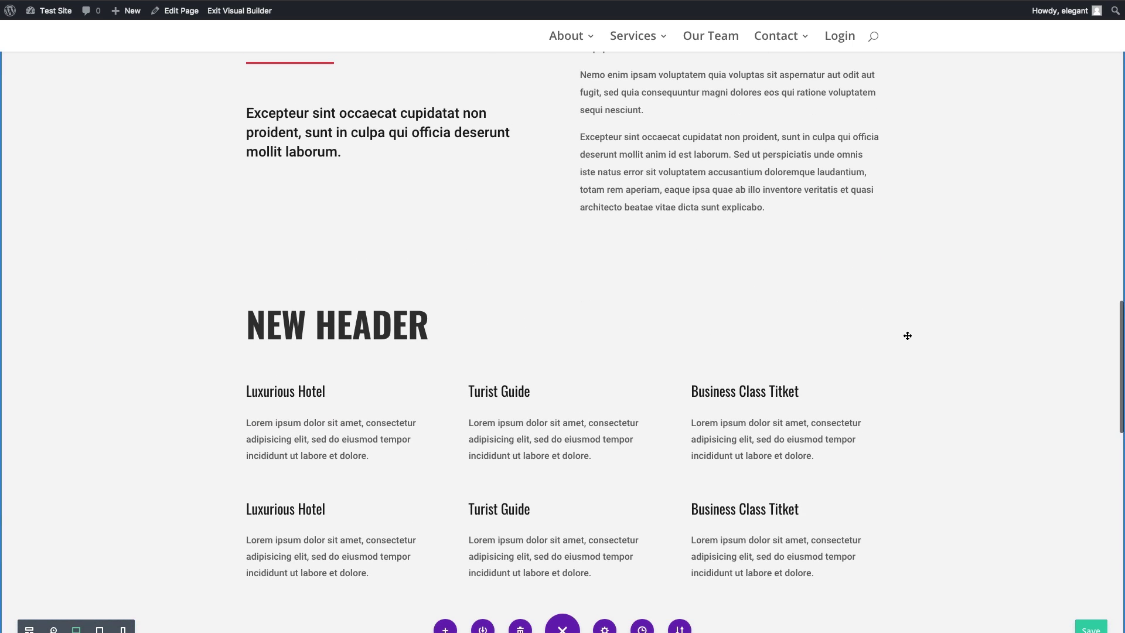